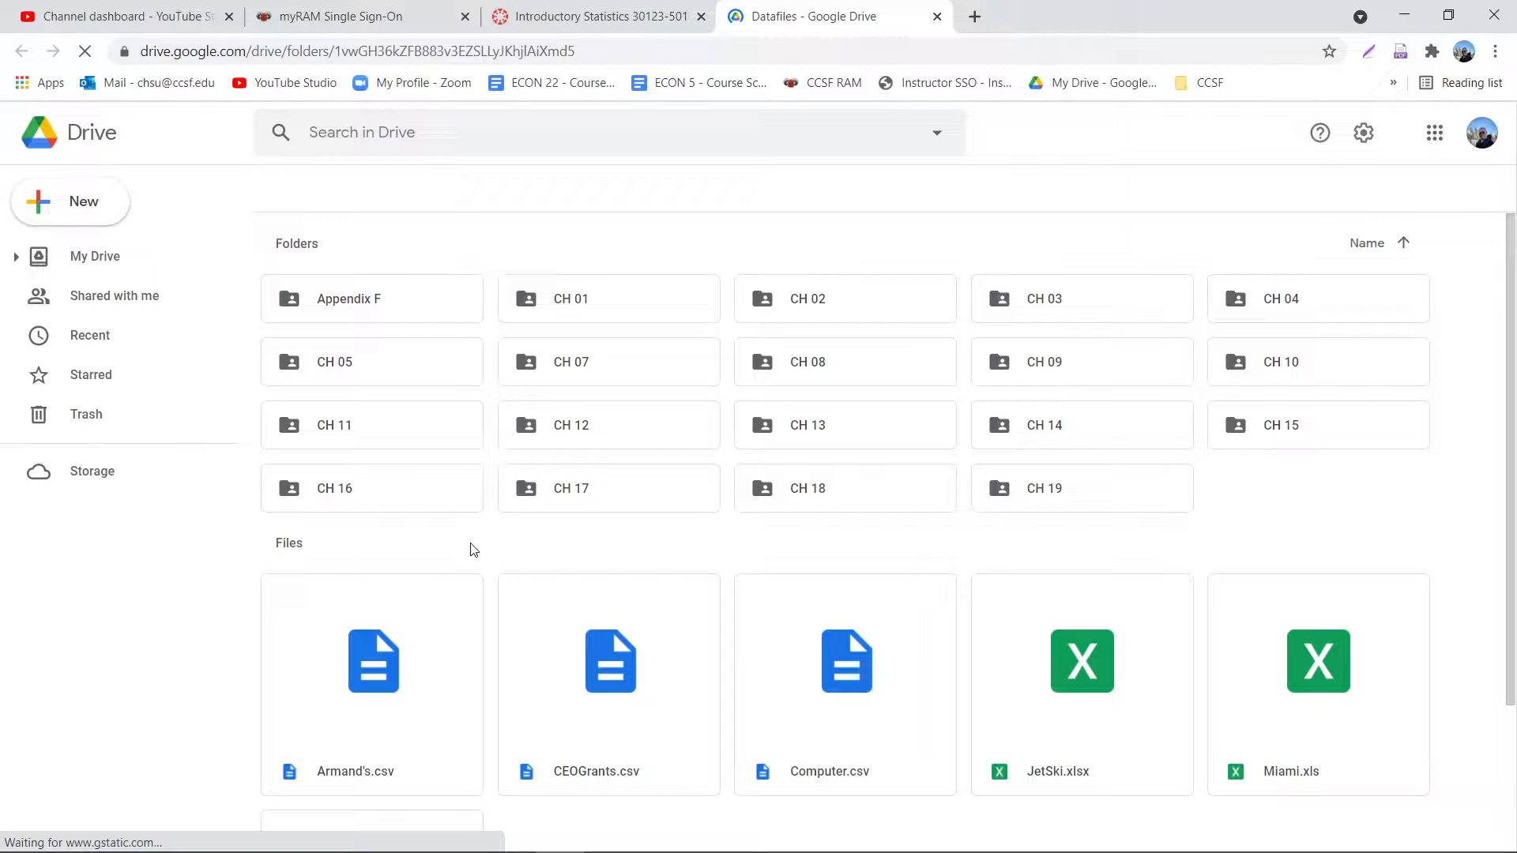
- Download JetSki.xlsx from the Datafiles folder and save it to the Desktop as JetSki
{"action": "scroll", "coordinate": [1075, 515], "scroll_direction": "down", "scroll_amount": 3}
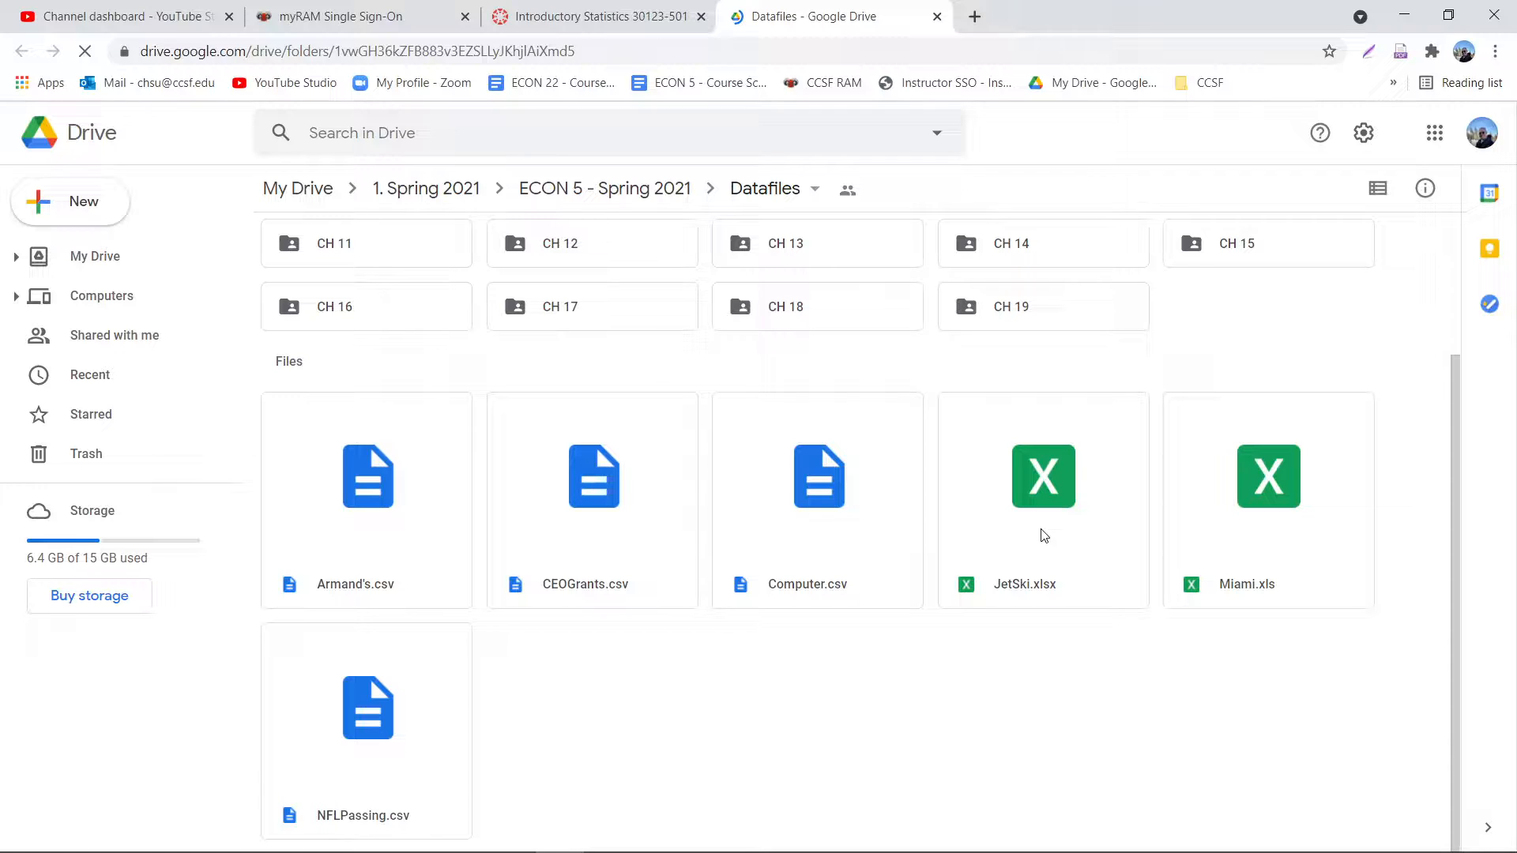
{"action": "left_click", "coordinate": [1044, 535]}
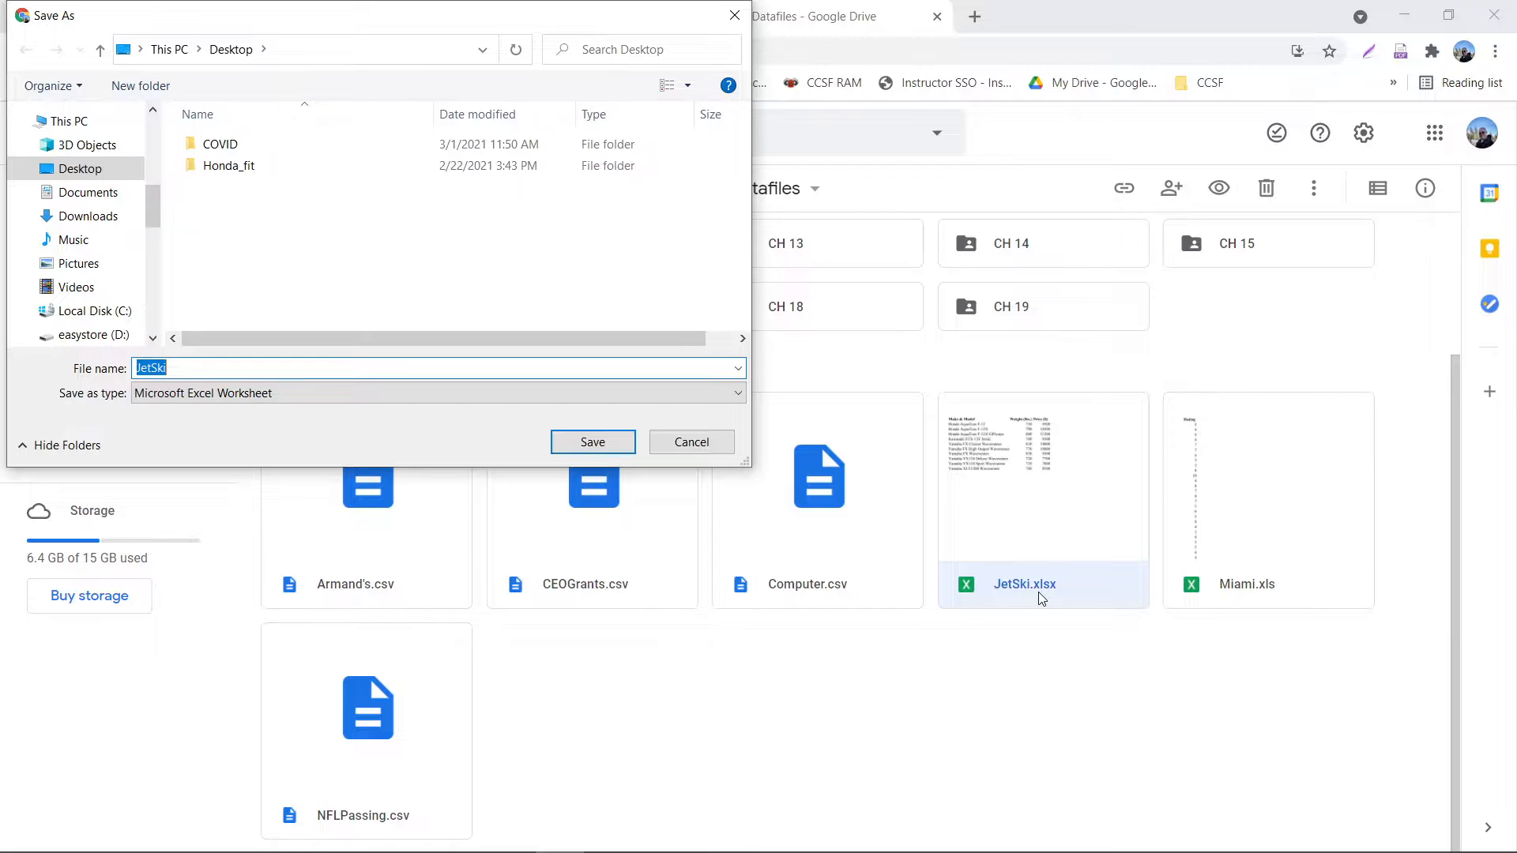
{"action": "key", "text": "Return"}
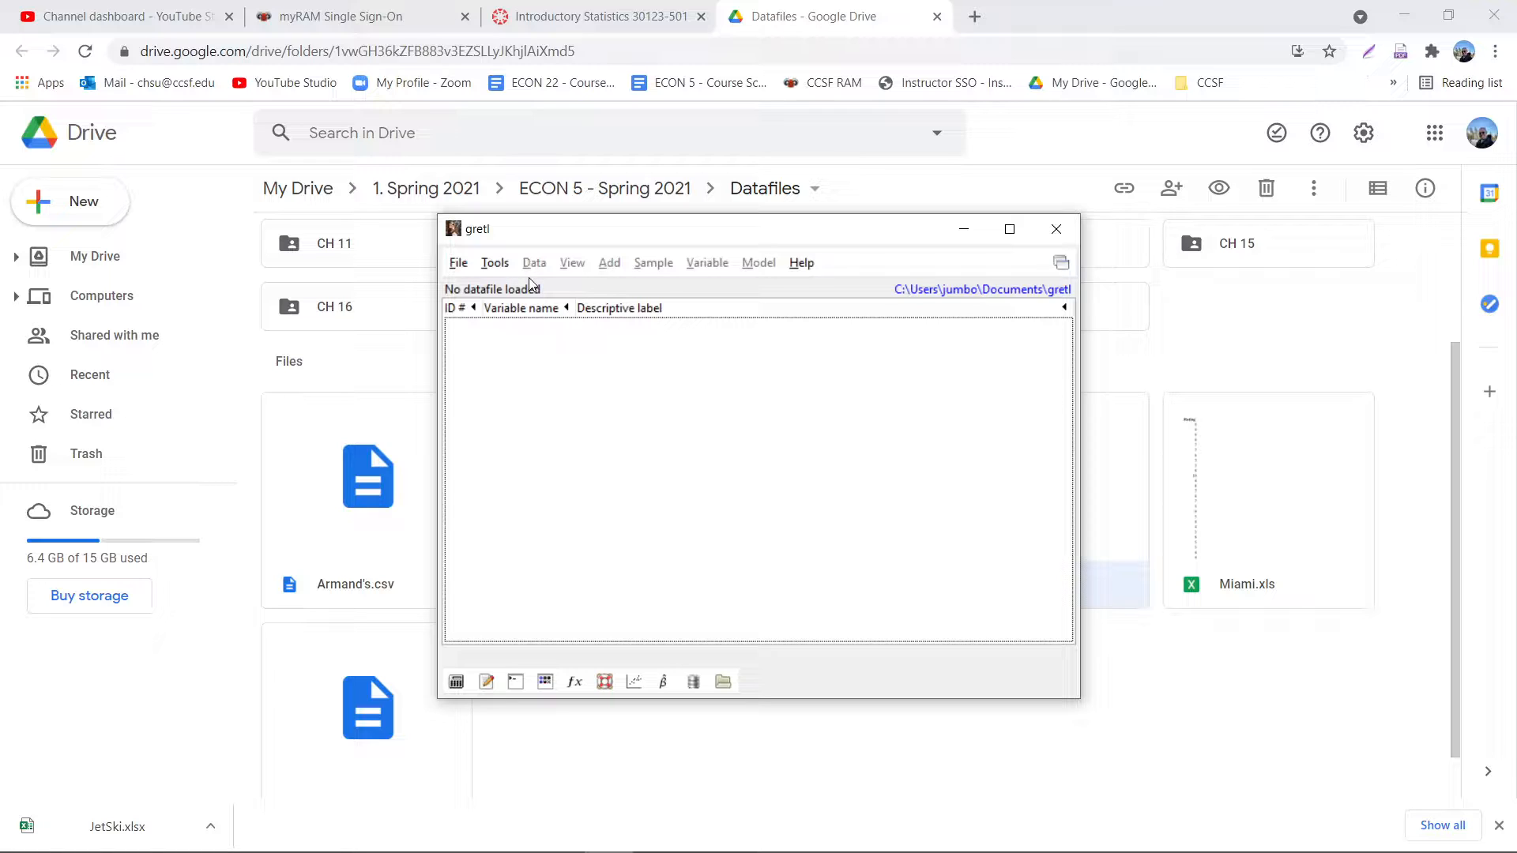
- In gretl, open the user data file JetSki.xlsx from the Desktop, with the file type set to Excel files (*.xlsx)
{"action": "left_click", "coordinate": [458, 264]}
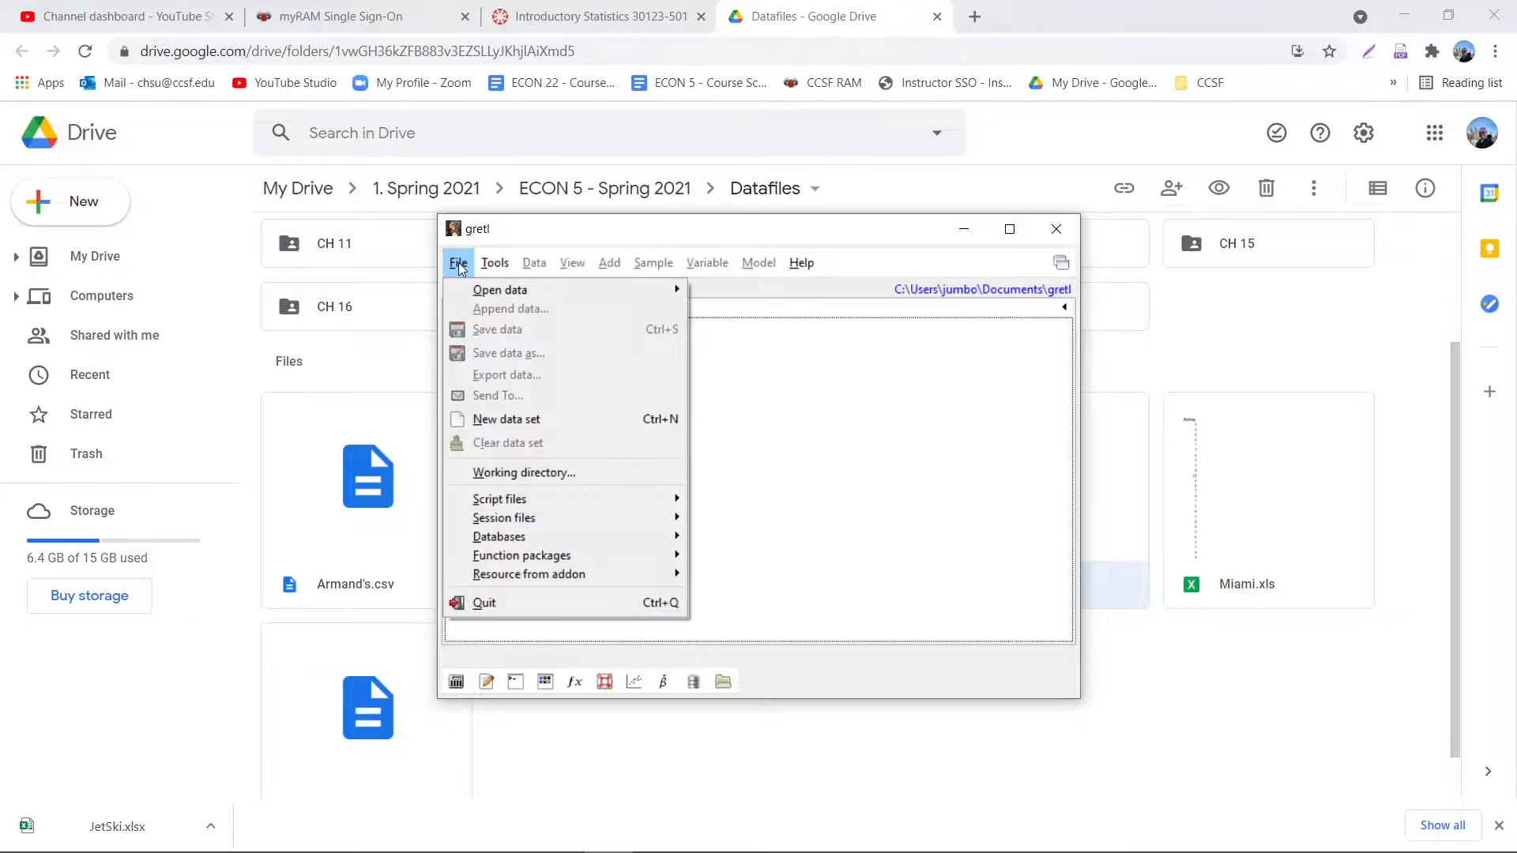
{"action": "left_click", "coordinate": [460, 268]}
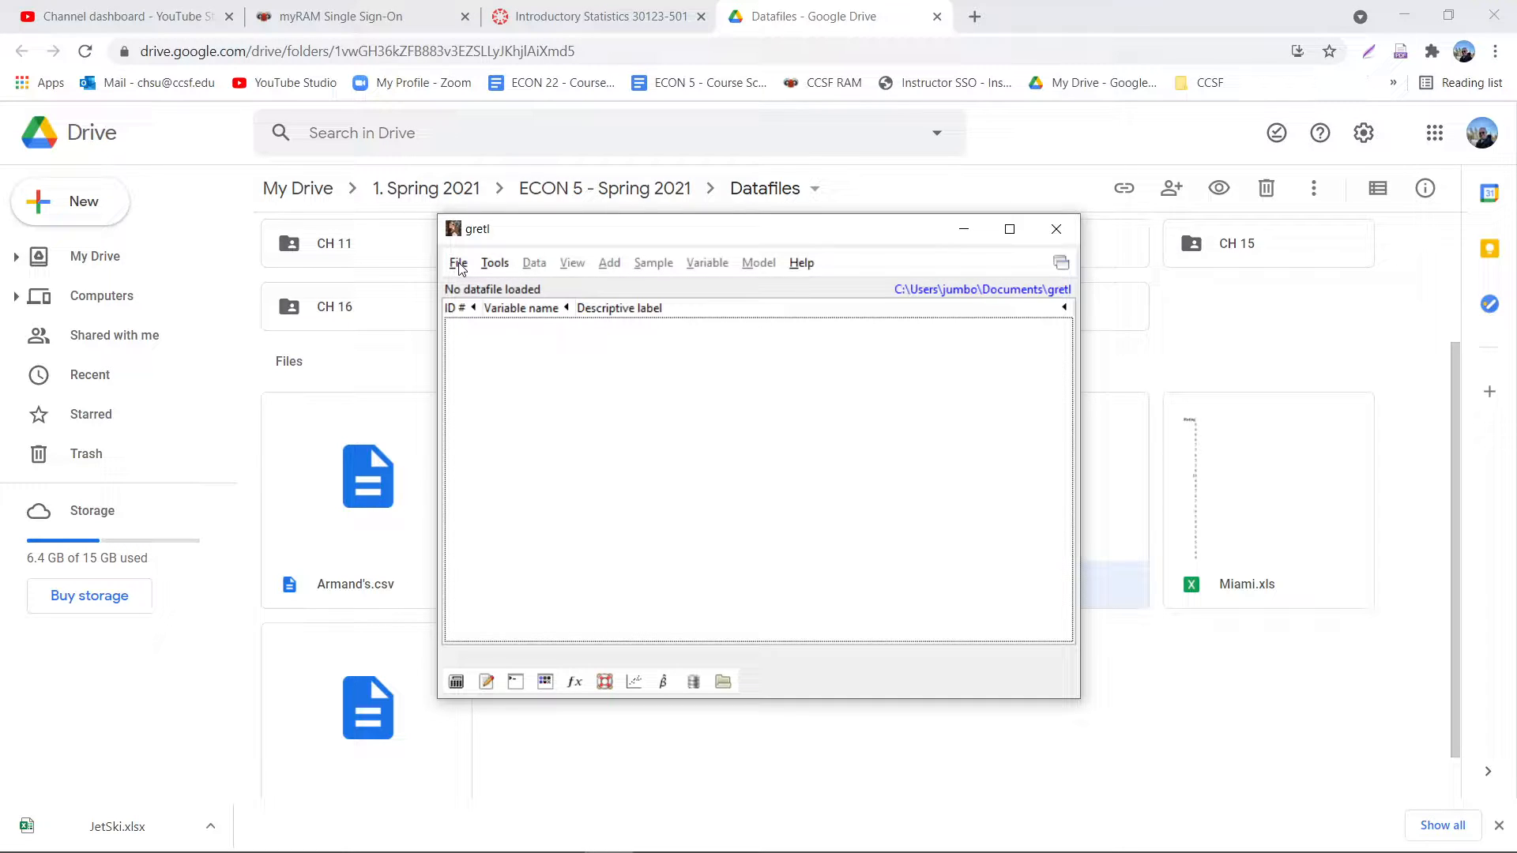
{"action": "left_click", "coordinate": [460, 265]}
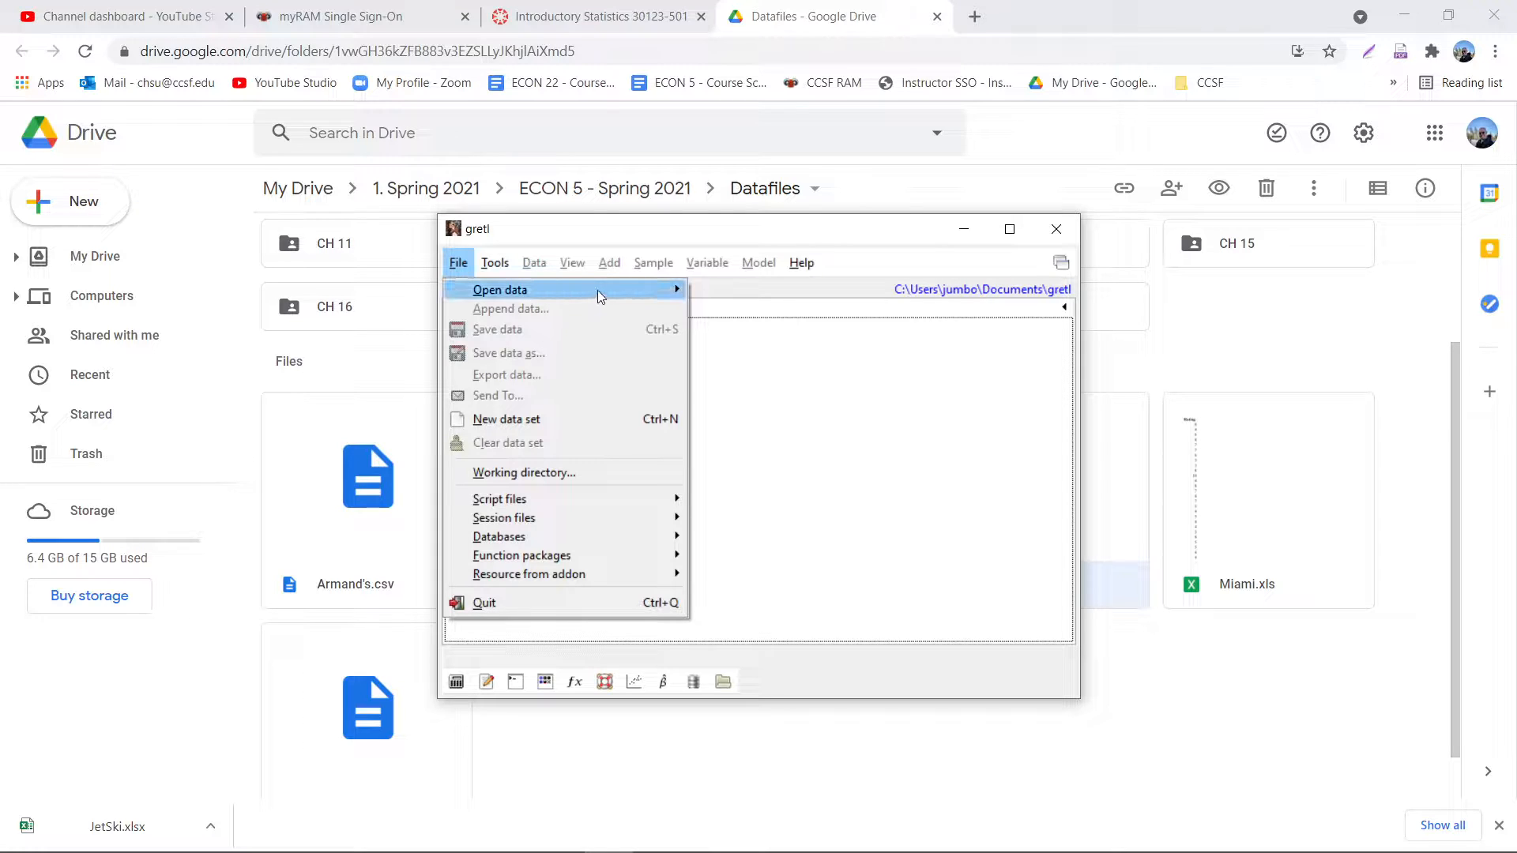
{"action": "mouse_move", "coordinate": [599, 291]}
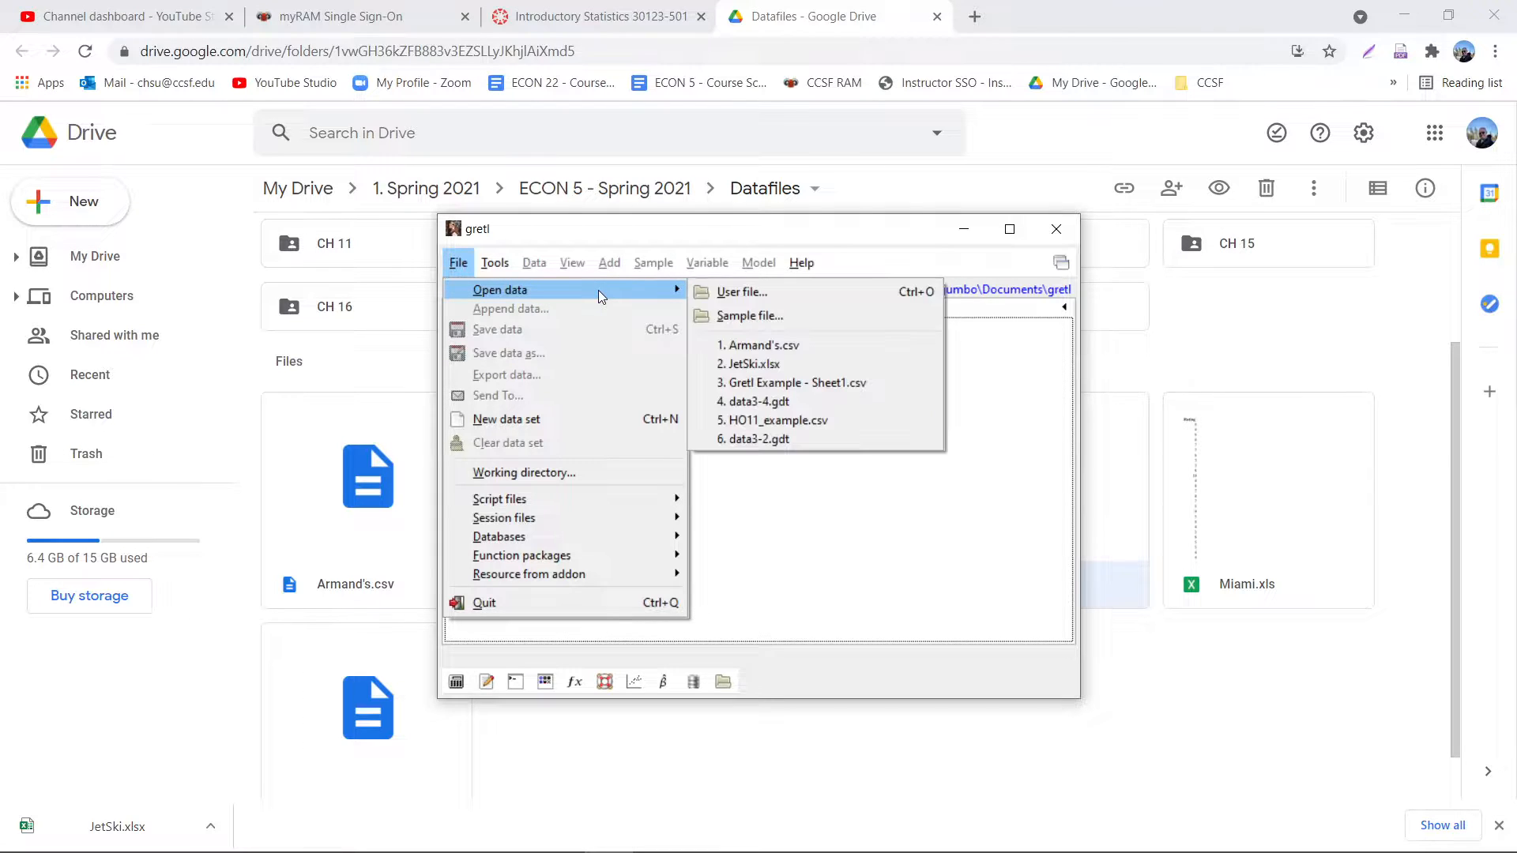
{"action": "left_click", "coordinate": [764, 293]}
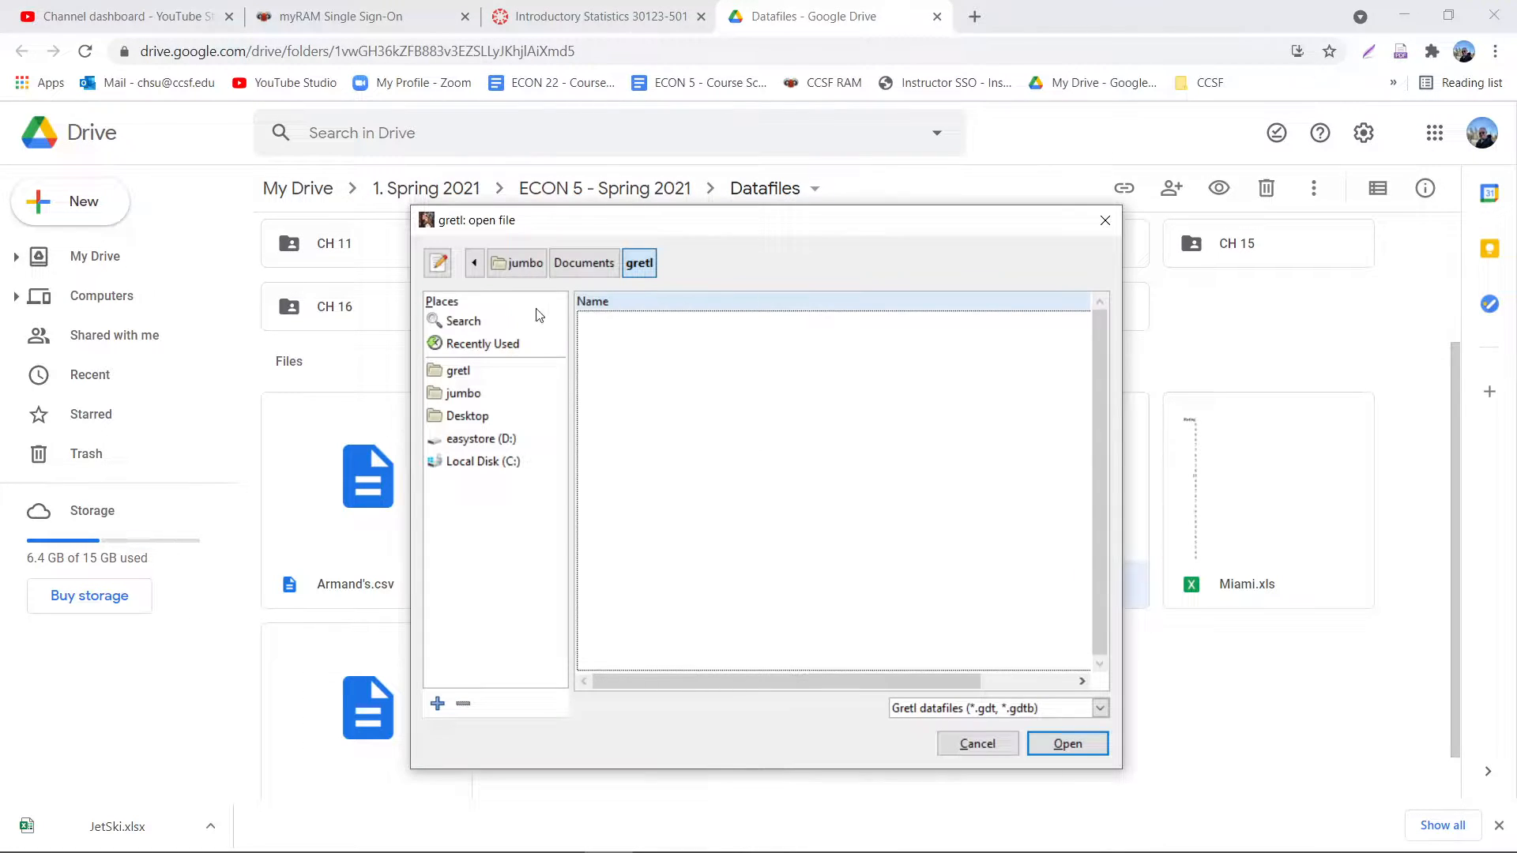
{"action": "left_click", "coordinate": [467, 416]}
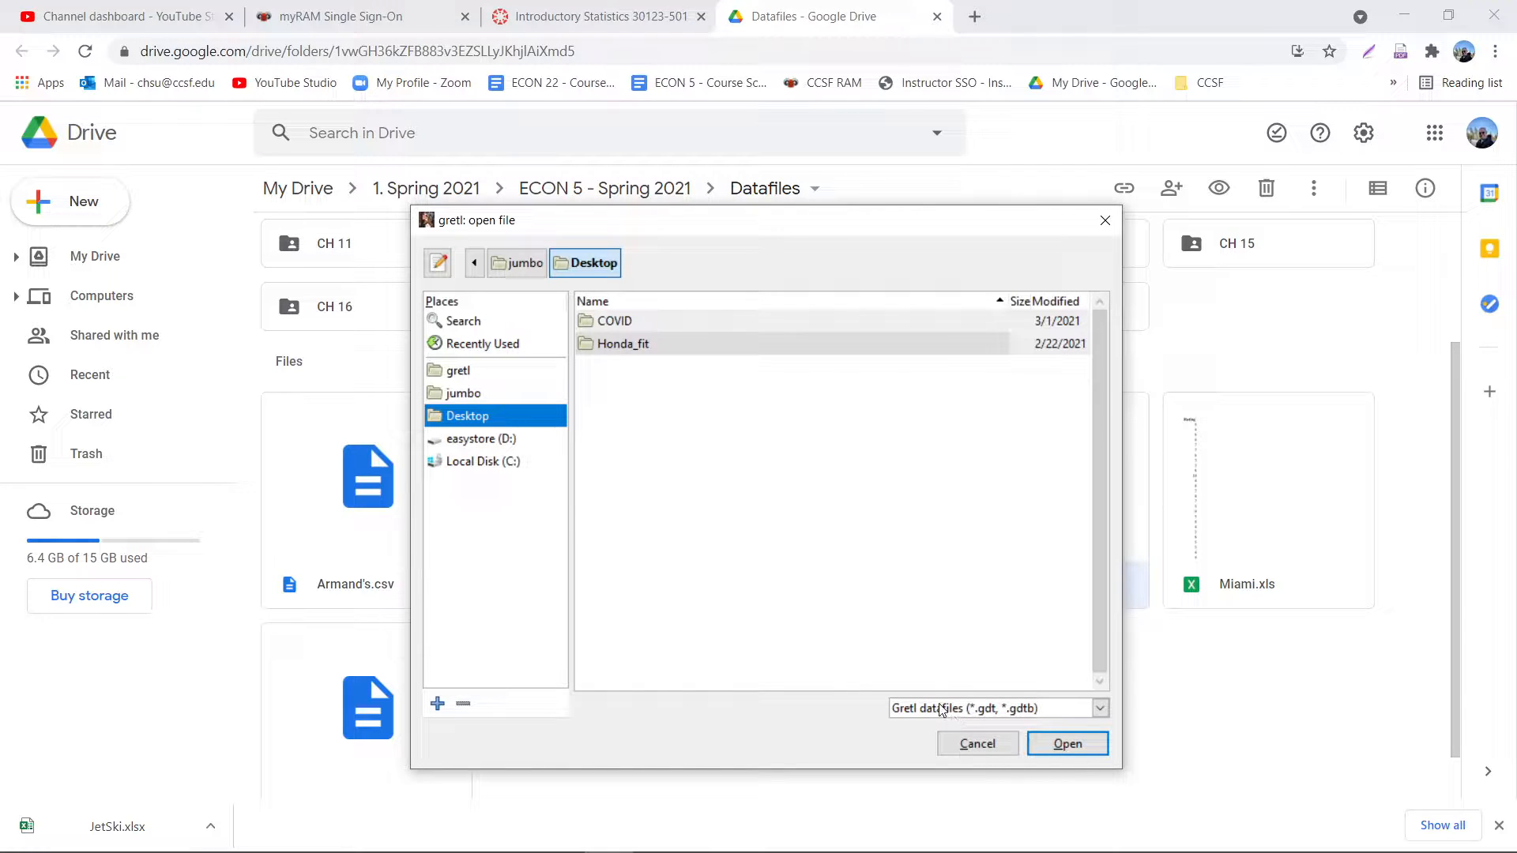
{"action": "left_click", "coordinate": [993, 709]}
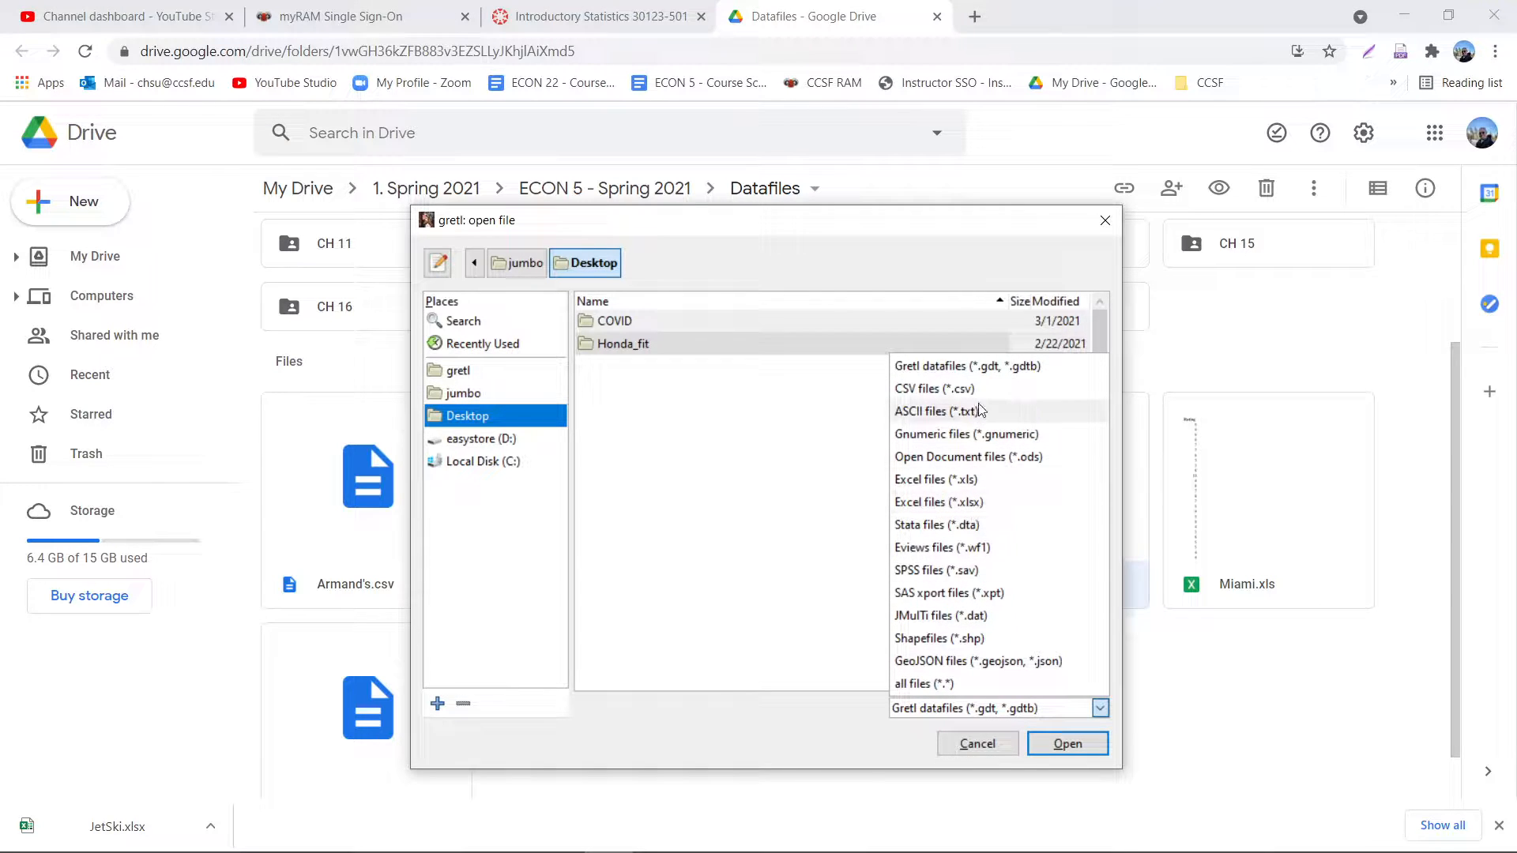
{"action": "left_click", "coordinate": [962, 506]}
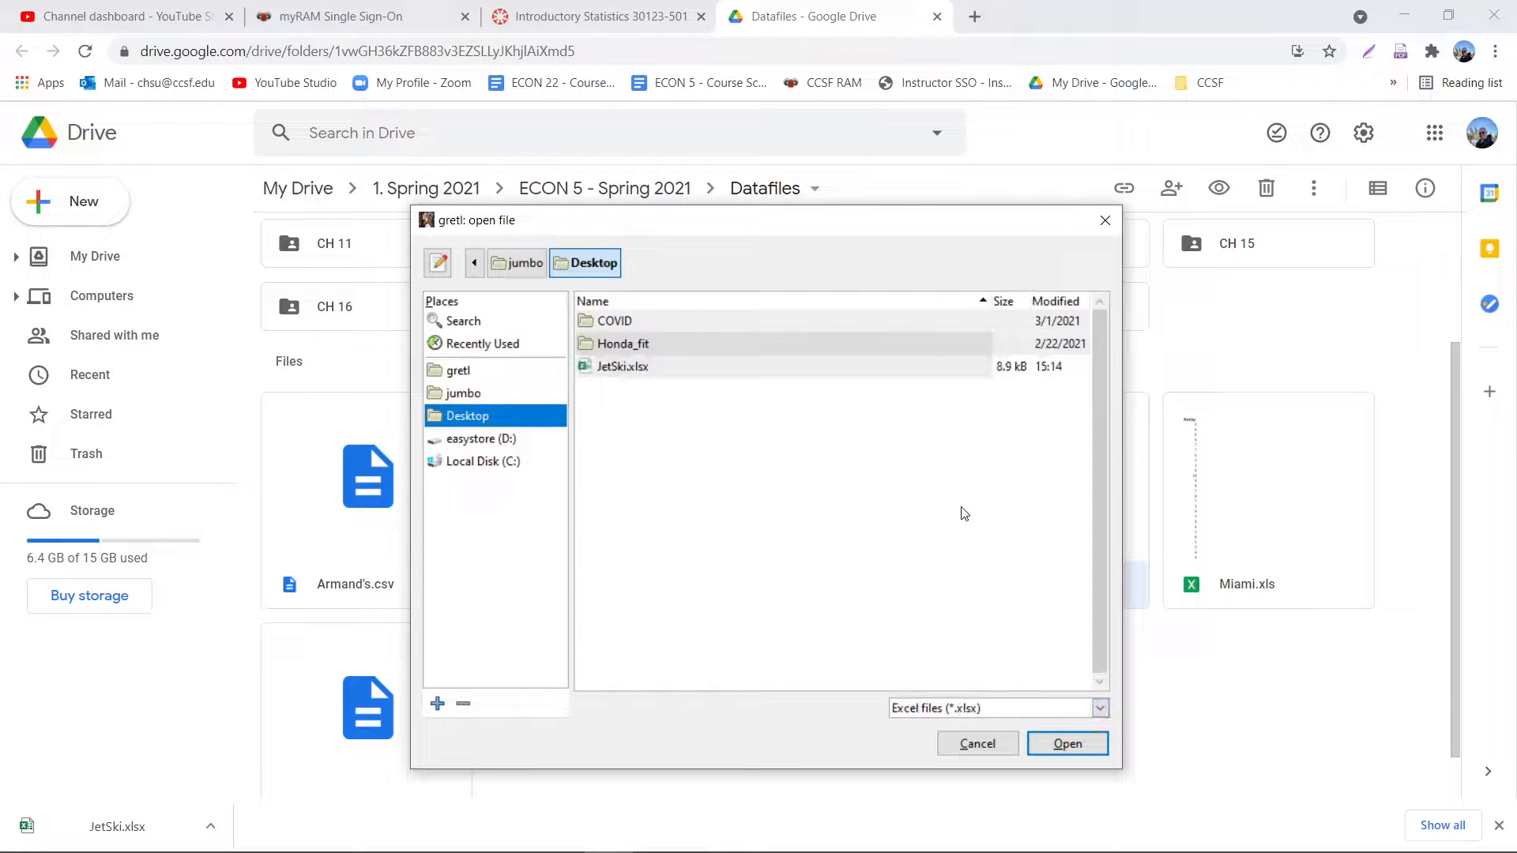
{"action": "left_click", "coordinate": [670, 373]}
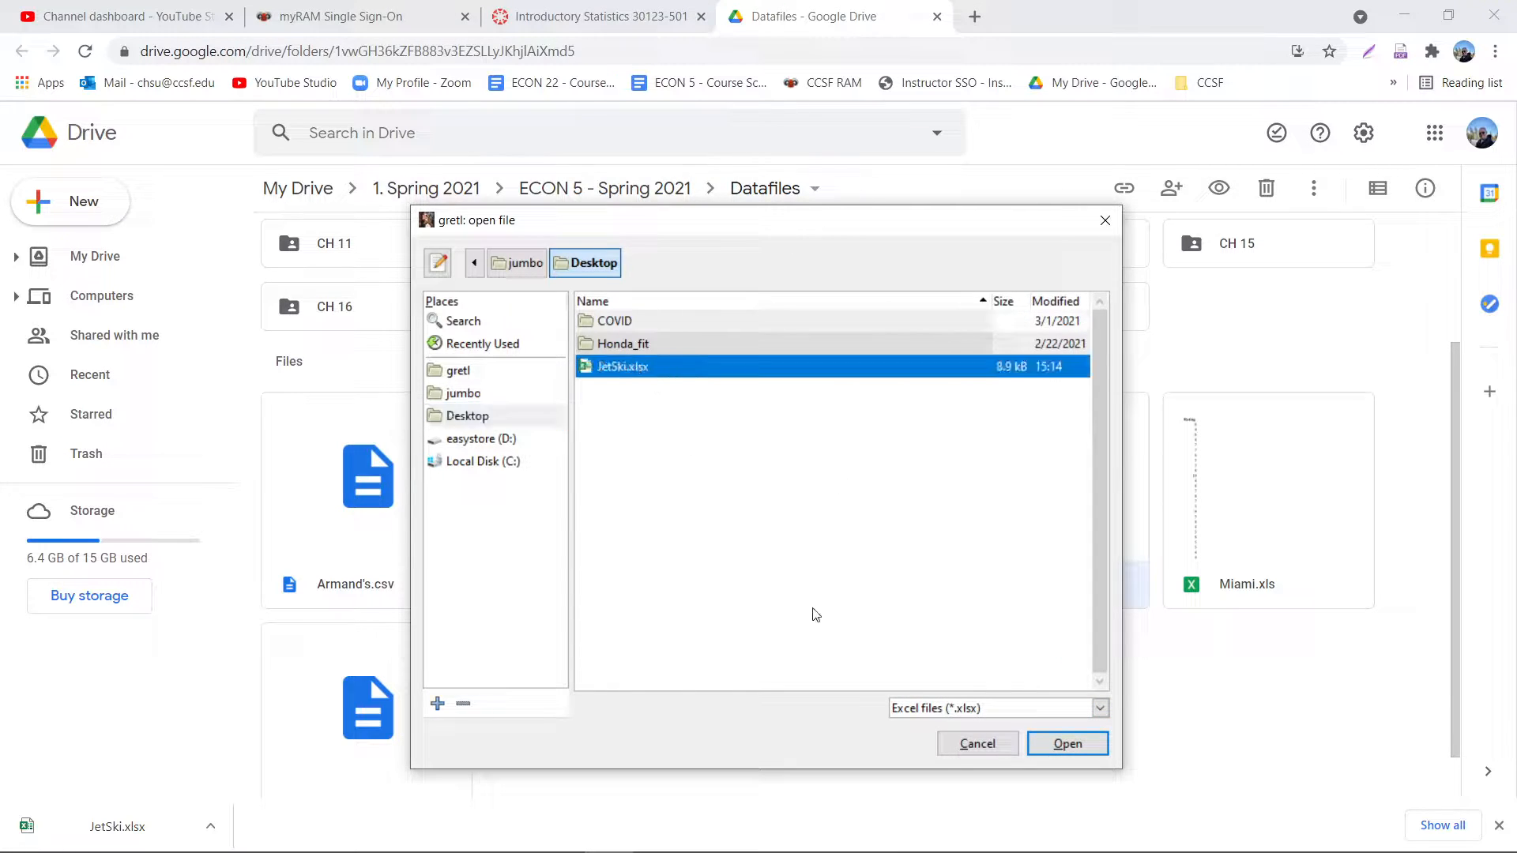
{"action": "left_click", "coordinate": [1076, 751]}
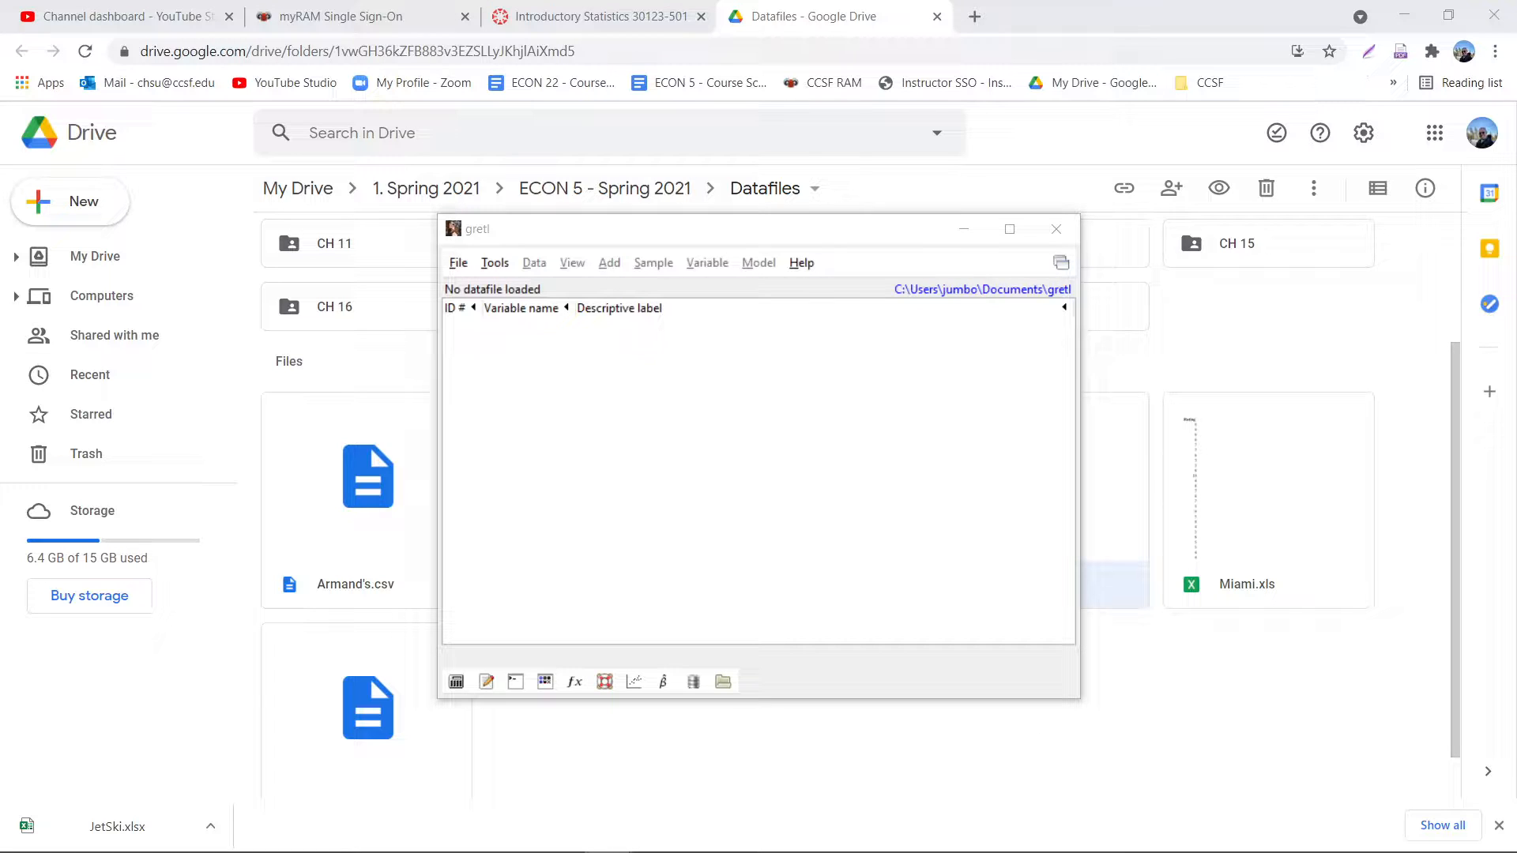
- Import the spreadsheet starting at column 1, row 1, and decline the time-series or panel interpretation
{"action": "left_click_drag", "start_coordinate": [497, 395], "coordinate": [778, 400]}
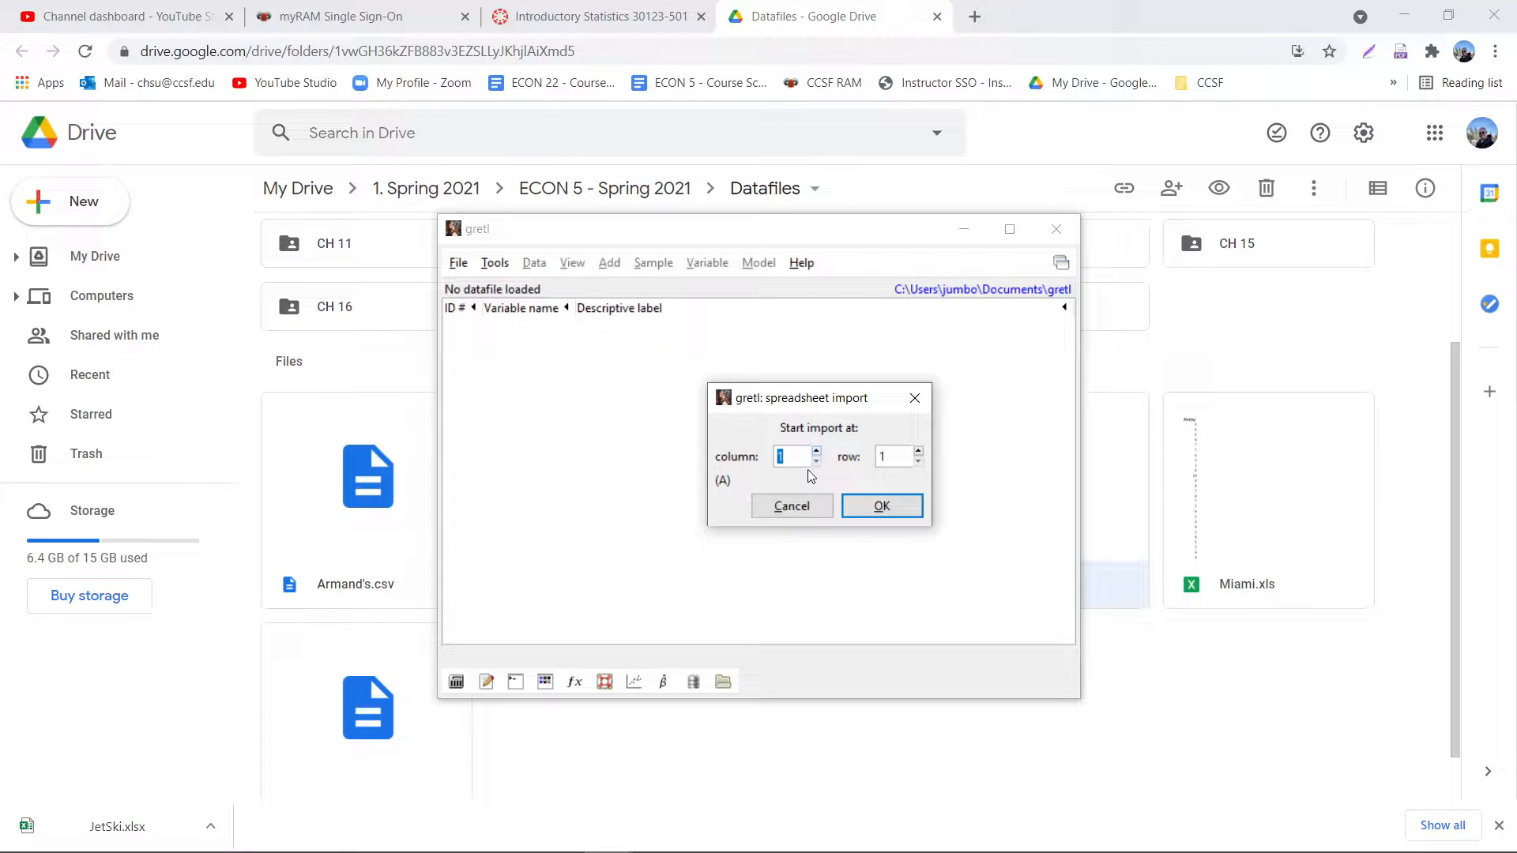
{"action": "left_click", "coordinate": [900, 515]}
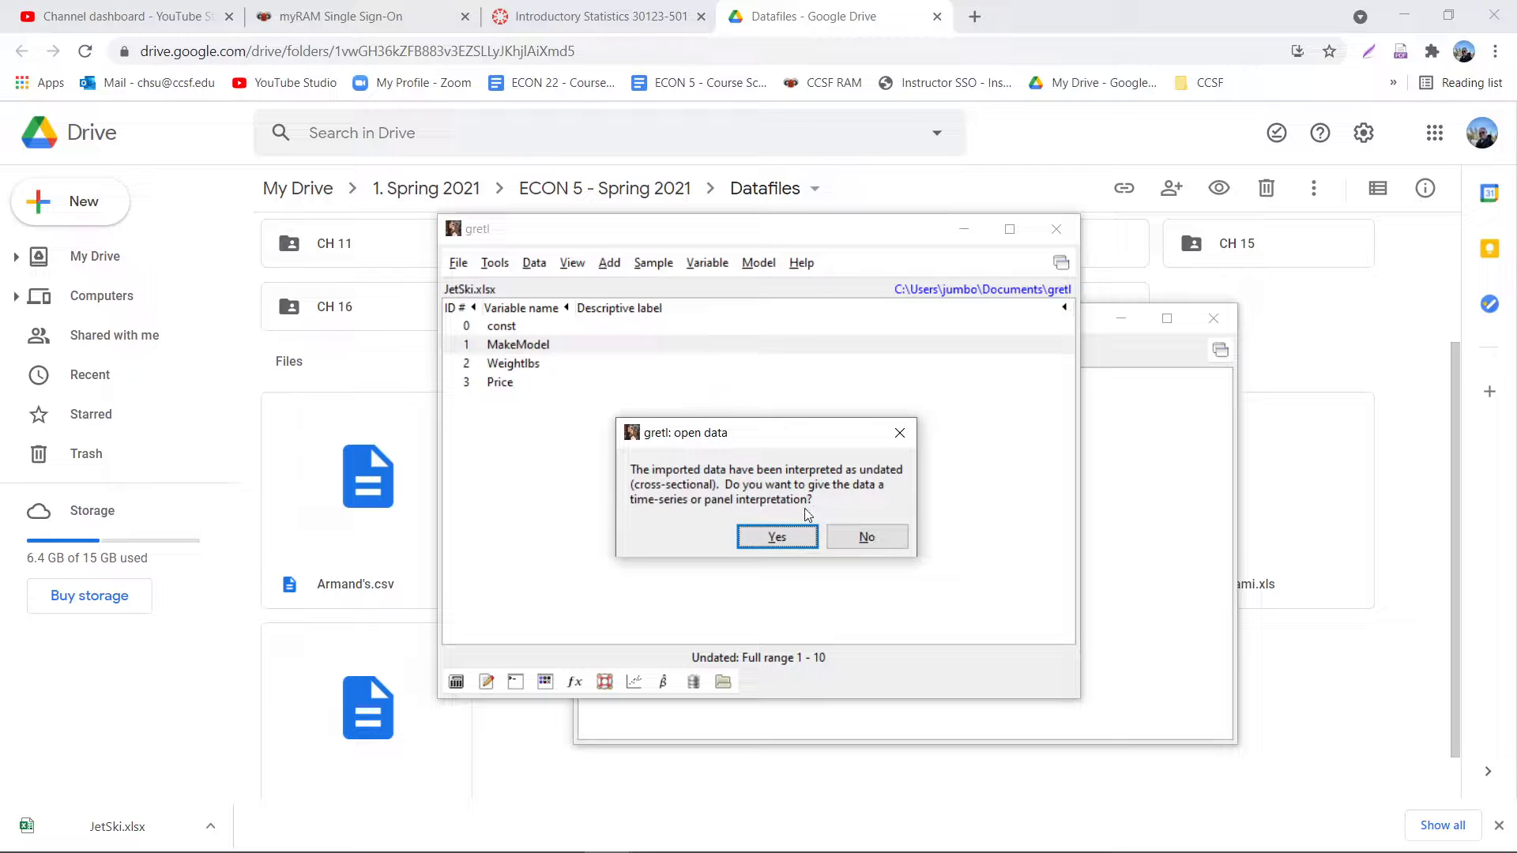
{"action": "left_click", "coordinate": [867, 542]}
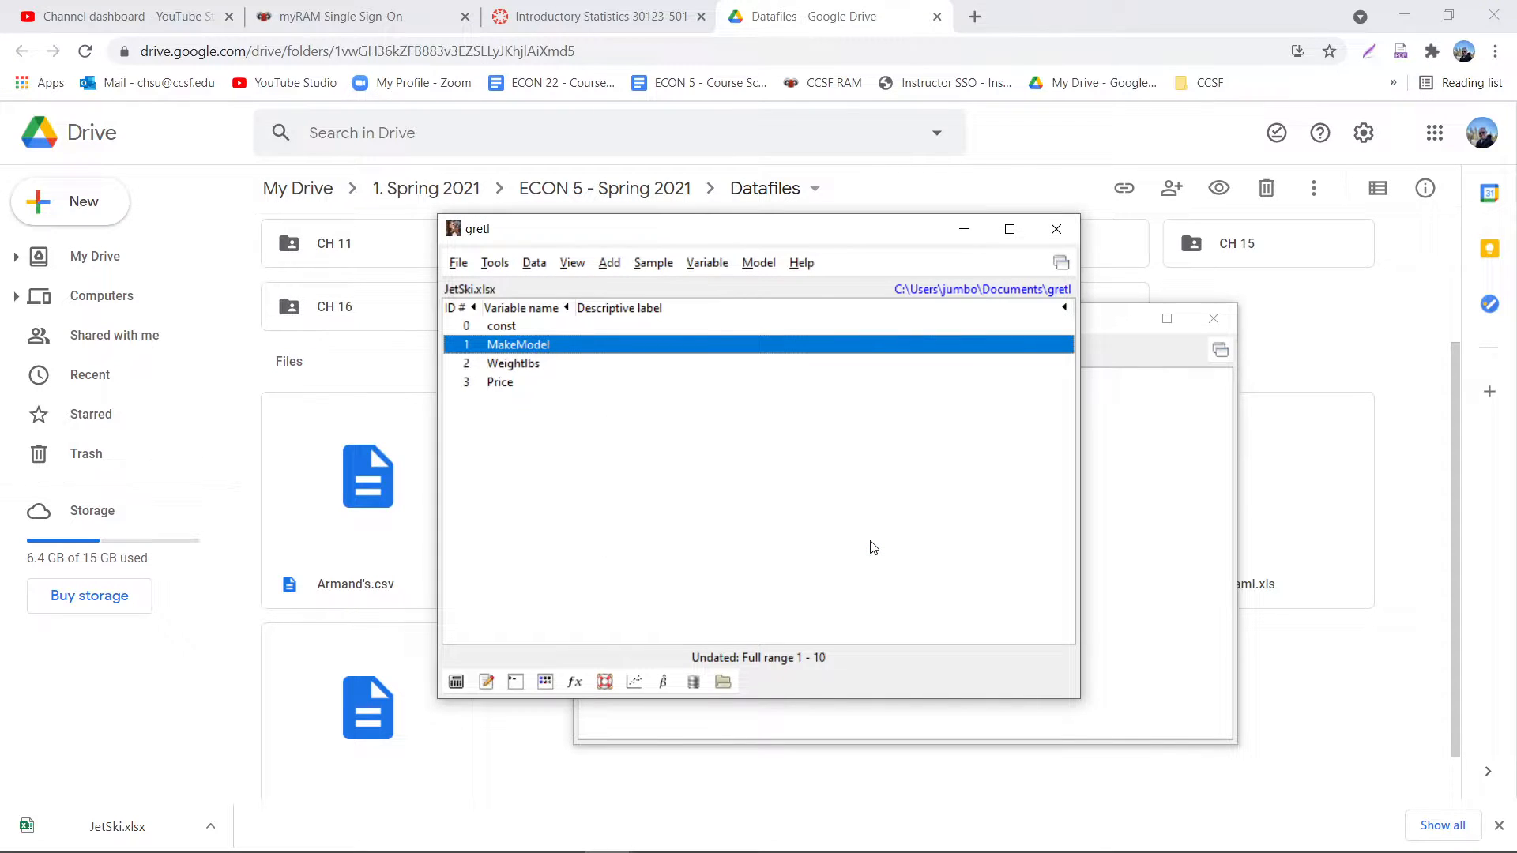
- Display the data values of the Weightlbs variable, and close the listing after checking it
{"action": "double_click", "coordinate": [527, 365]}
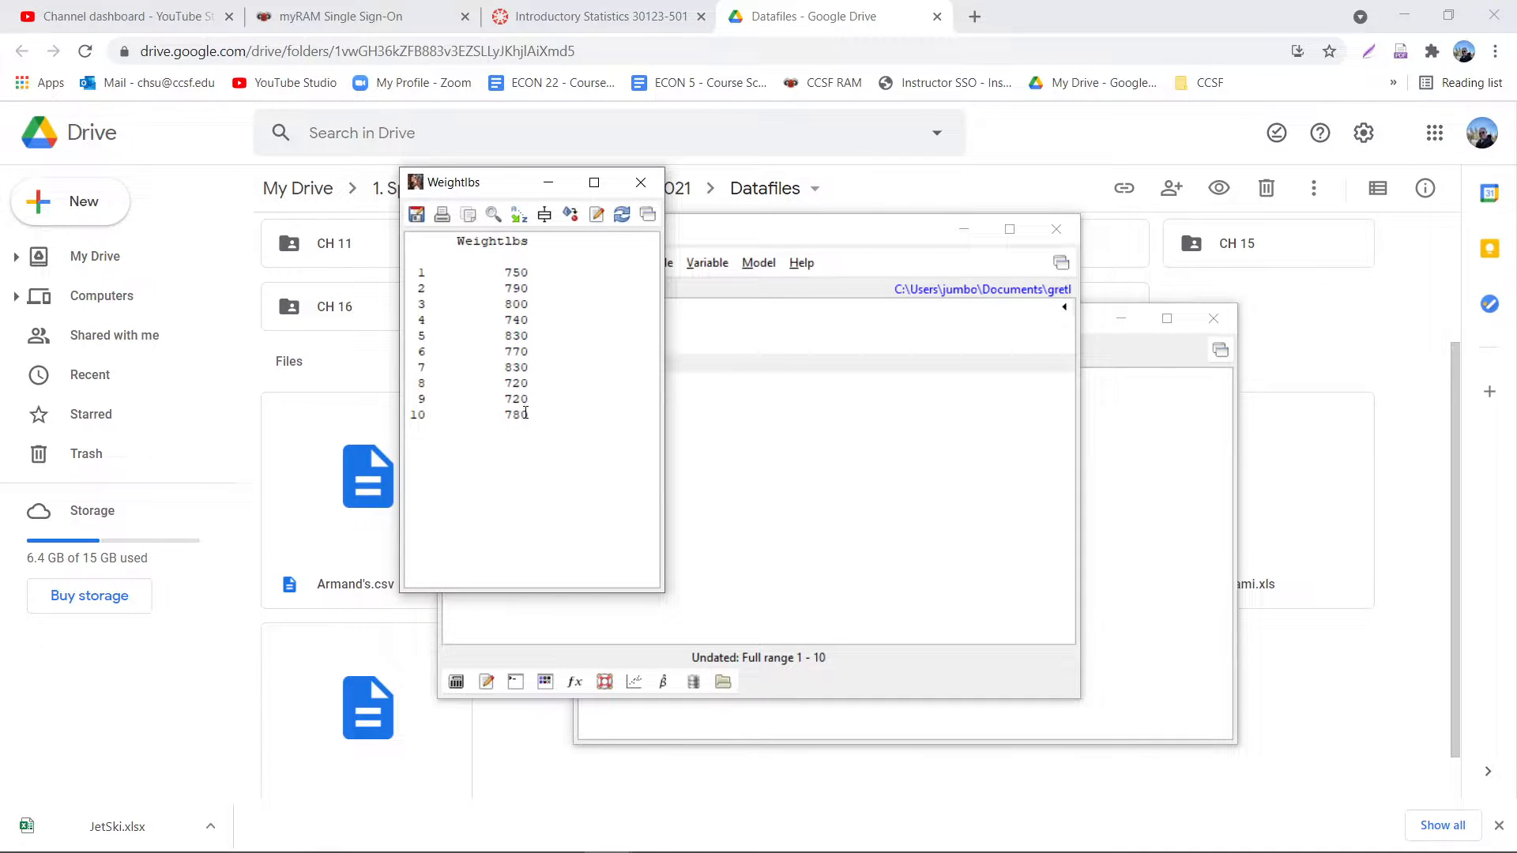
{"action": "left_click", "coordinate": [640, 183]}
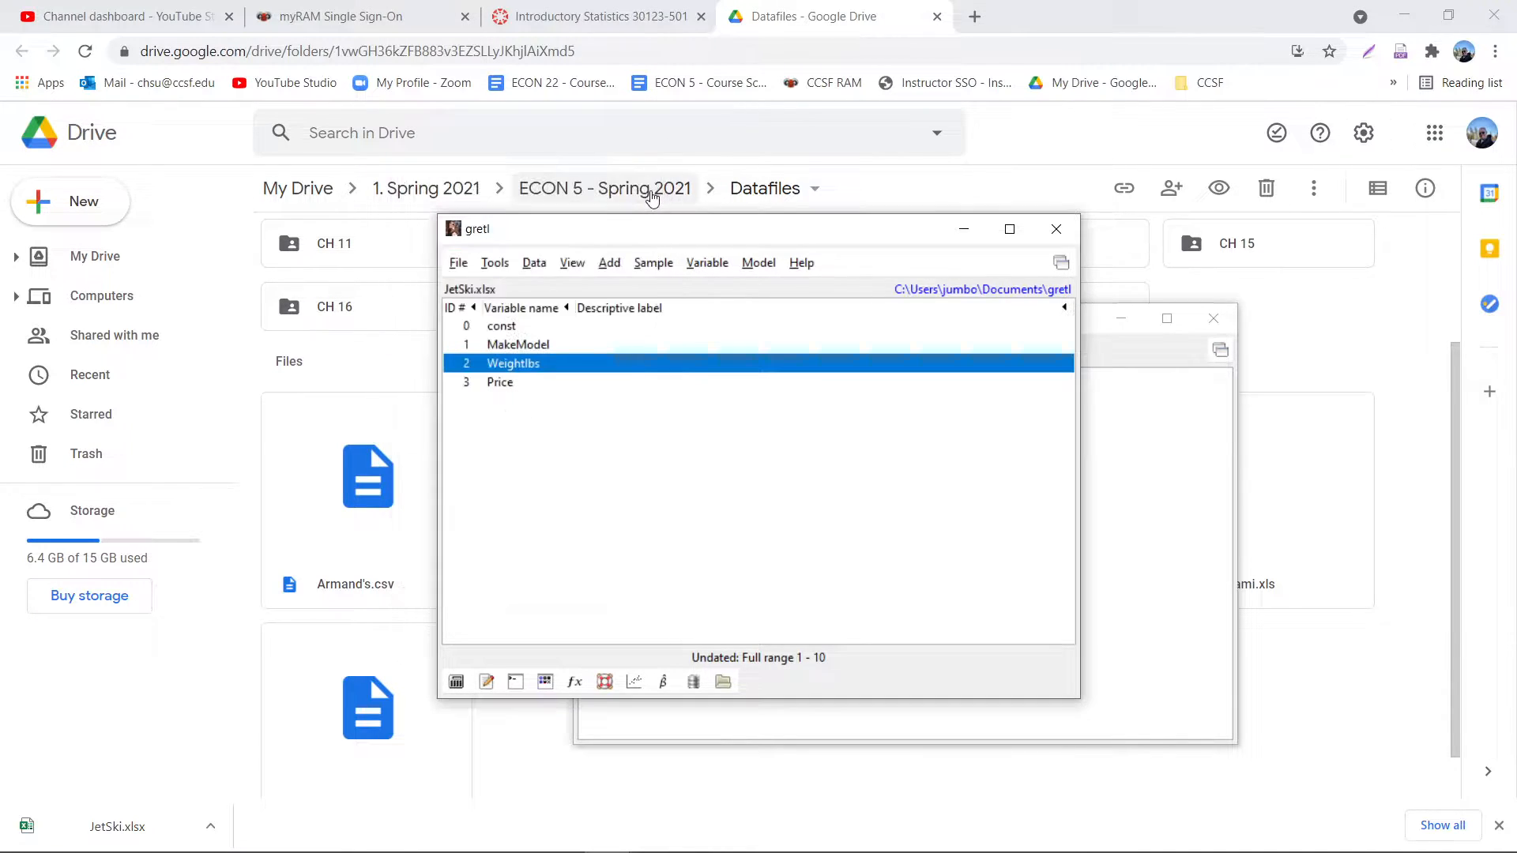
- Create an XY scatterplot with Weightlbs as the X-axis variable and Price as the Y-axis variable
{"action": "left_click", "coordinate": [636, 681]}
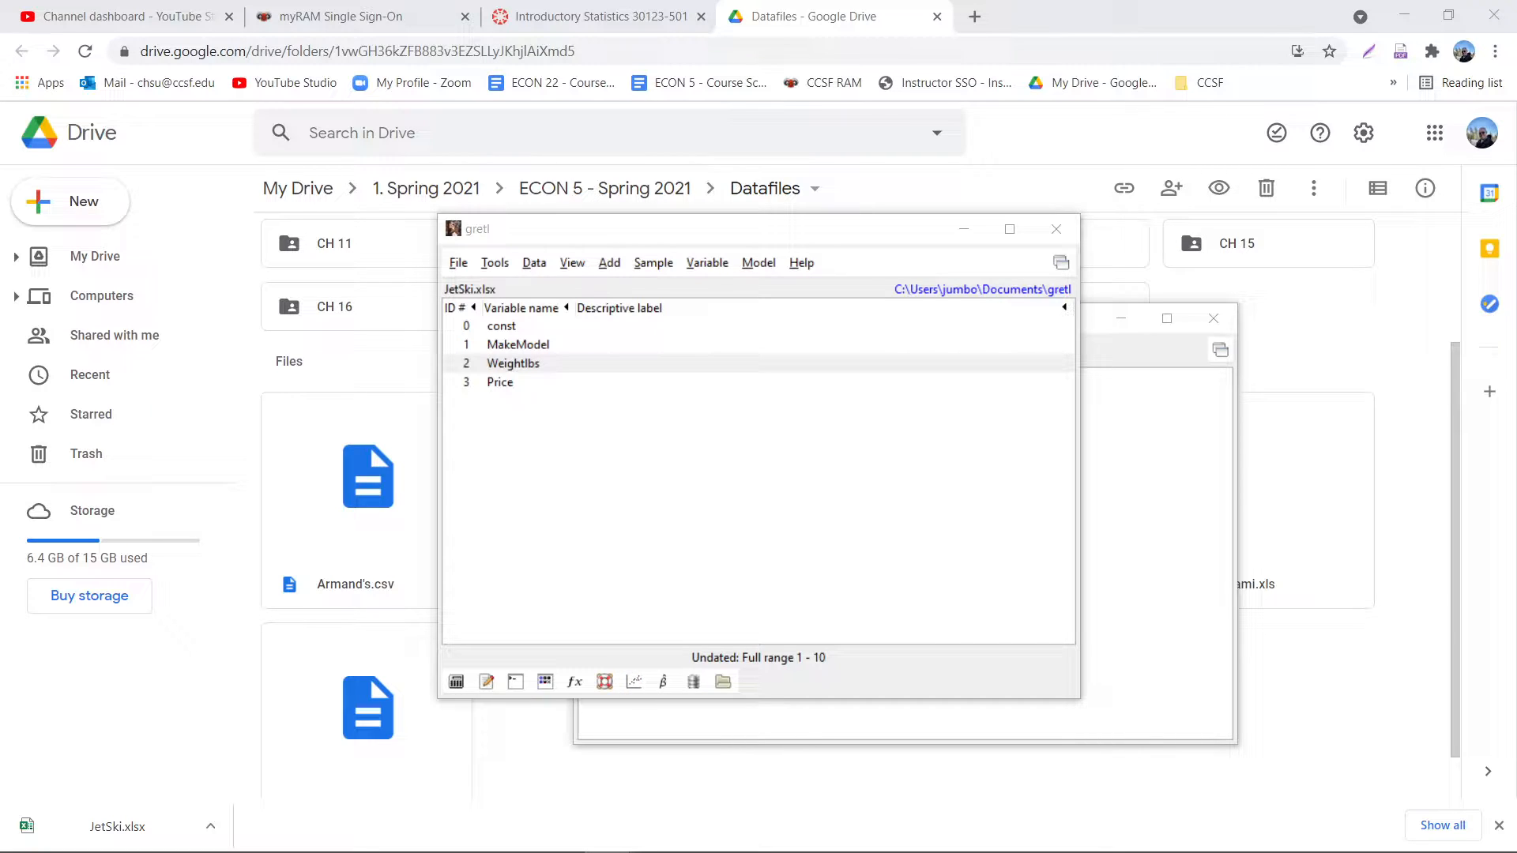
{"action": "left_click_drag", "start_coordinate": [122, 176], "coordinate": [940, 136]}
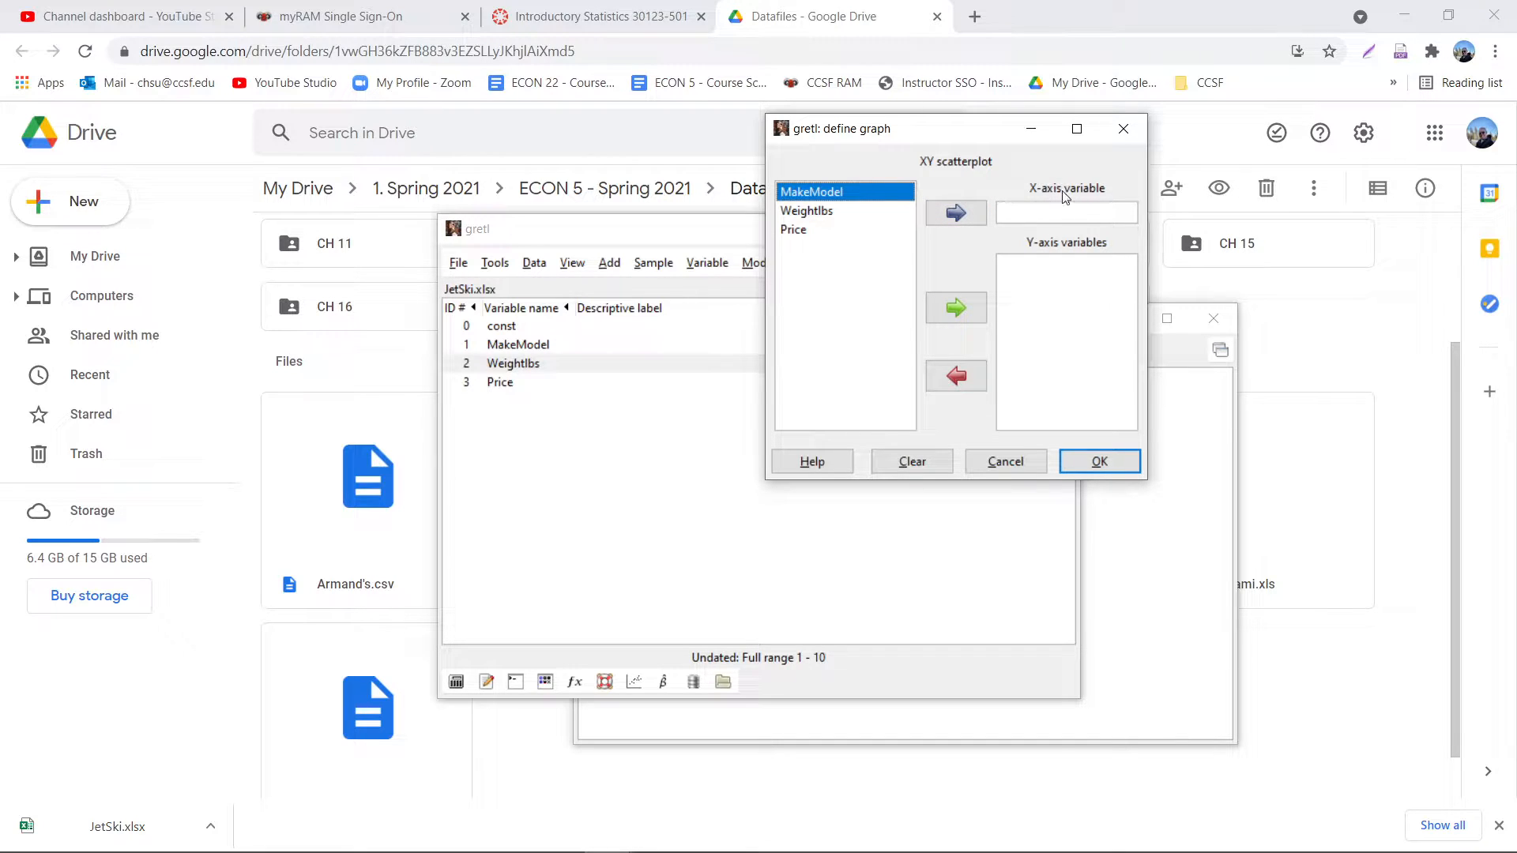
{"action": "left_click", "coordinate": [835, 210]}
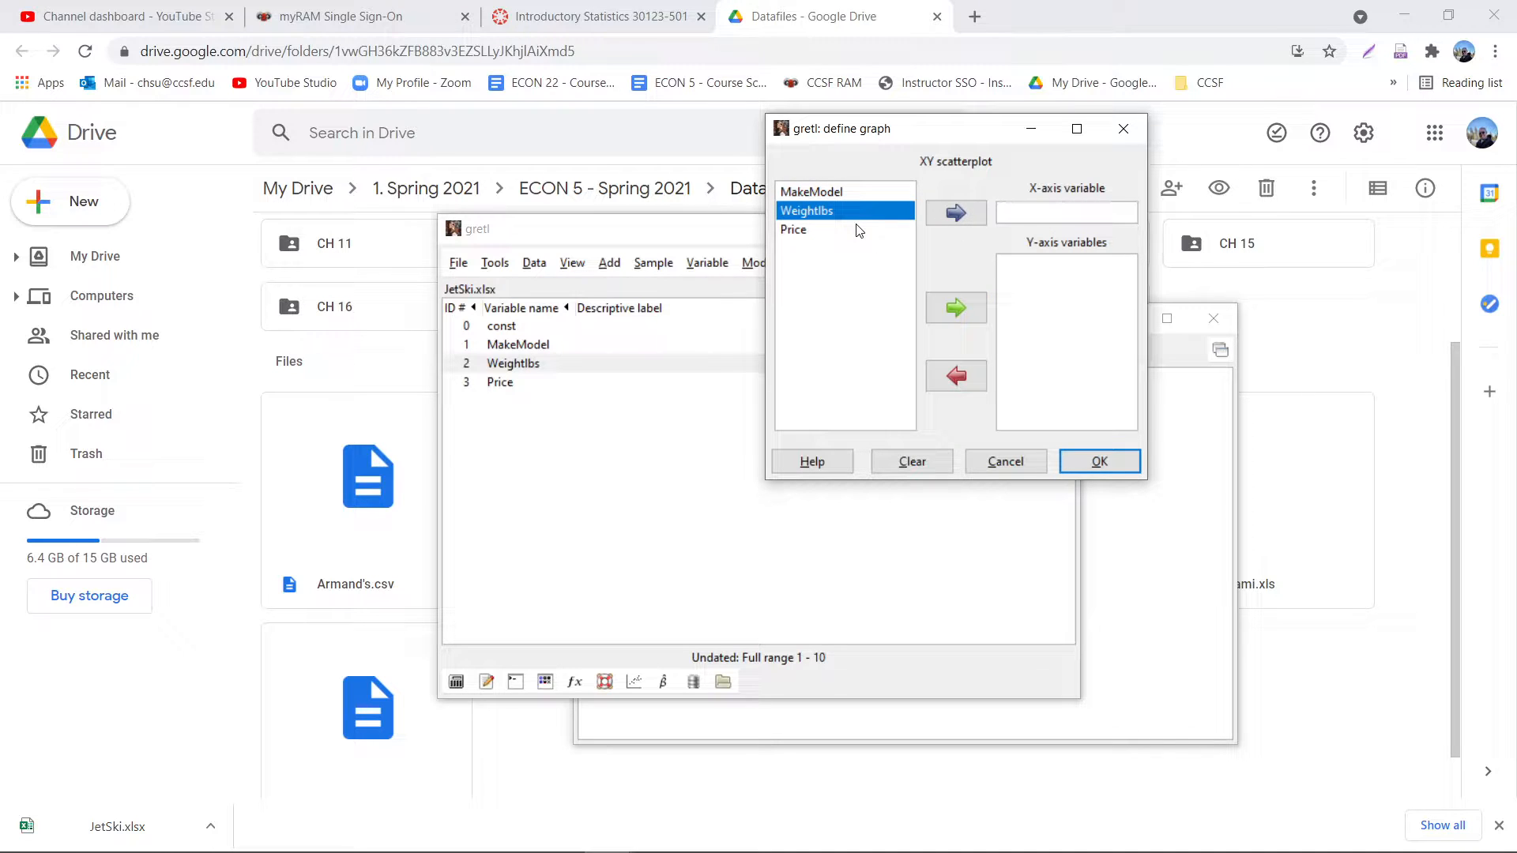
{"action": "left_click", "coordinate": [955, 211]}
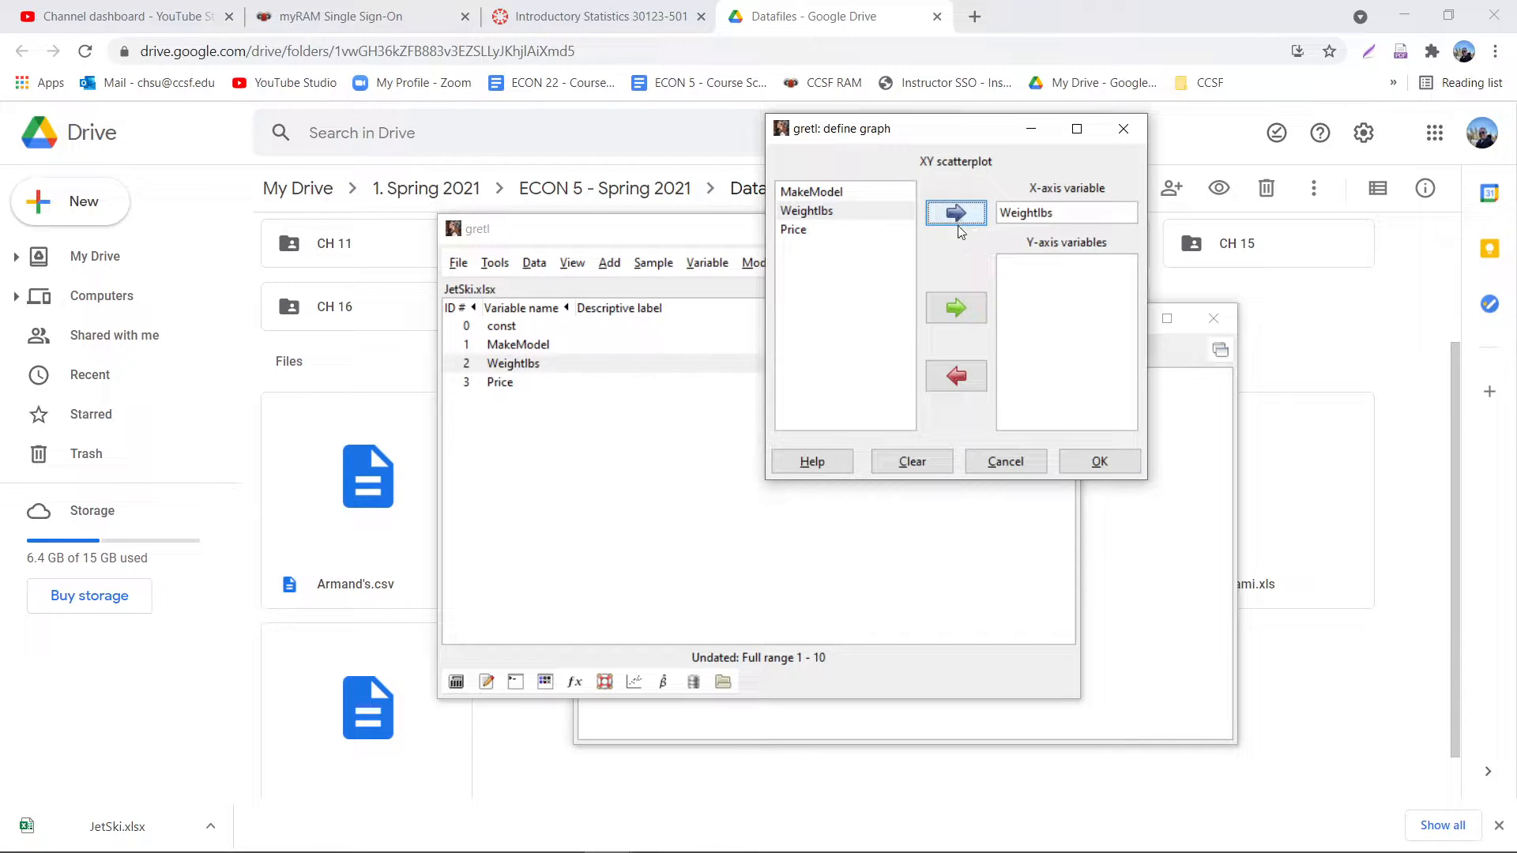
{"action": "left_click", "coordinate": [826, 233]}
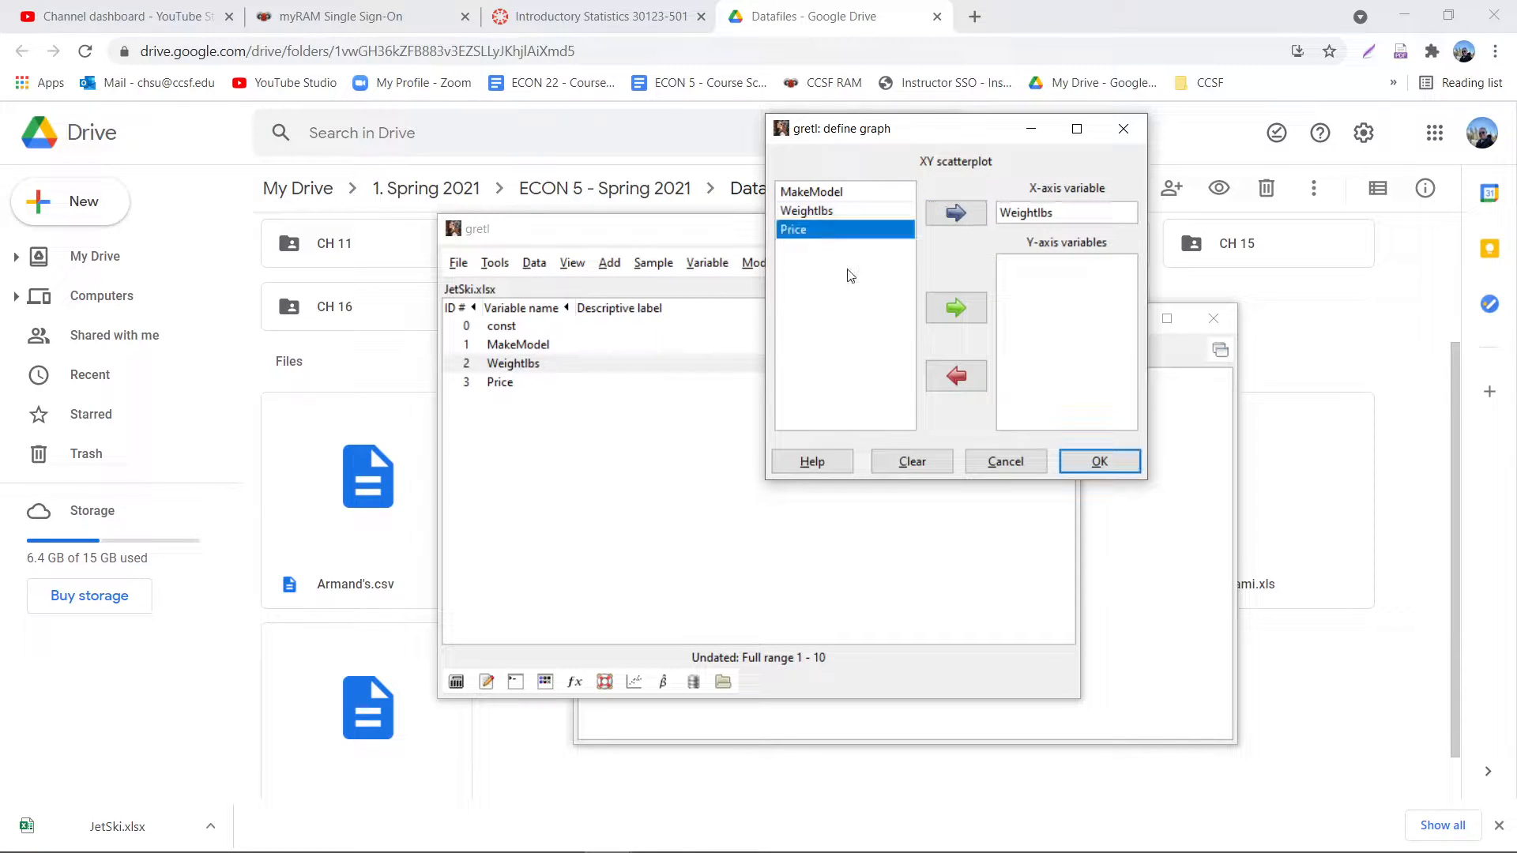
{"action": "left_click", "coordinate": [958, 310]}
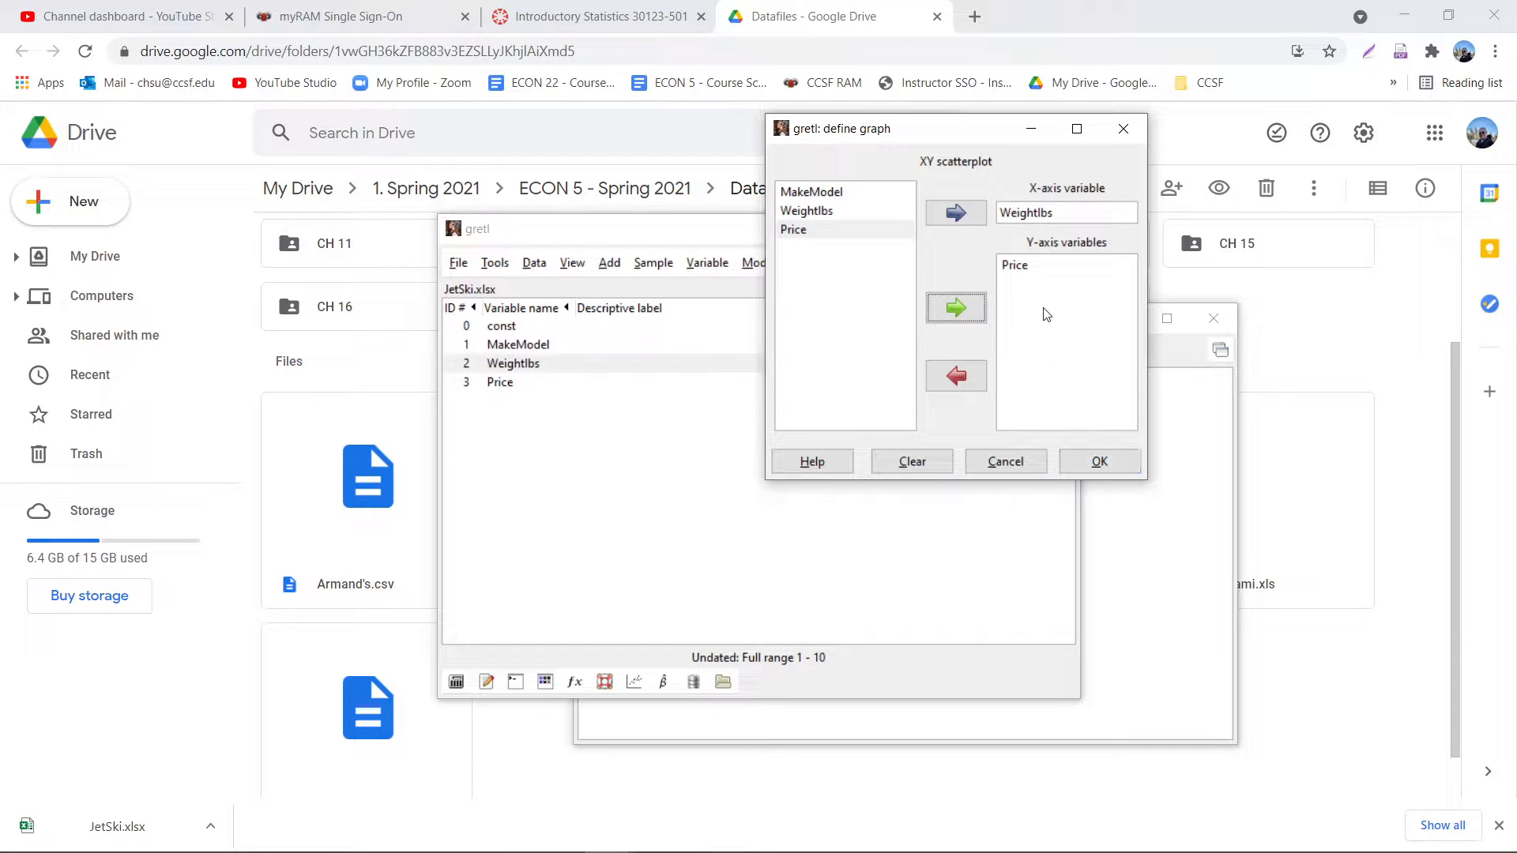
{"action": "left_click", "coordinate": [1112, 467]}
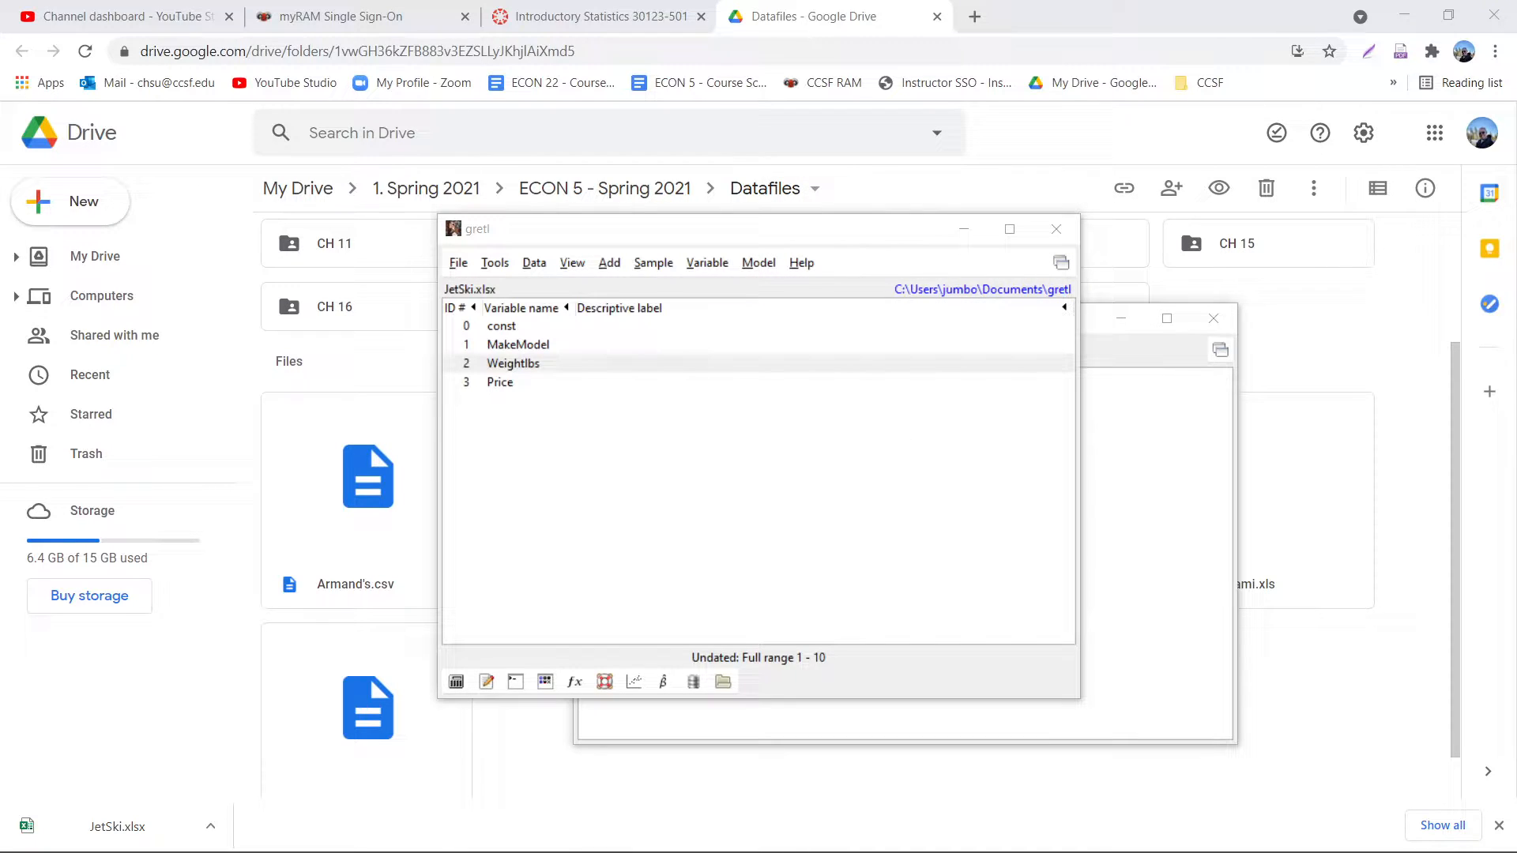
{"action": "left_click_drag", "start_coordinate": [602, 169], "coordinate": [600, 119]}
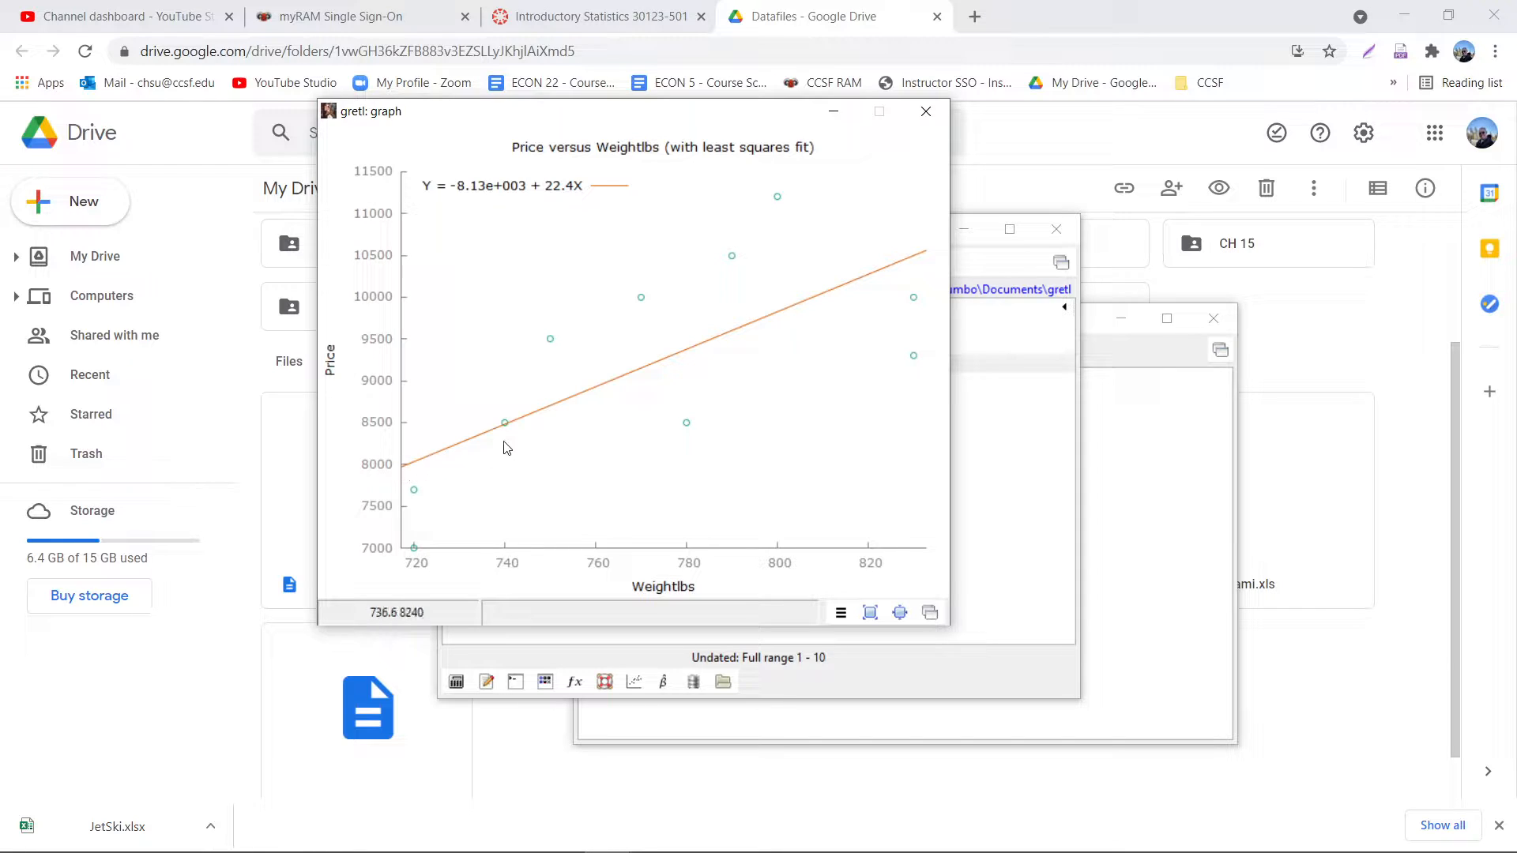
- Edit the scatterplot to set its fitted line to none
{"action": "left_click", "coordinate": [841, 614]}
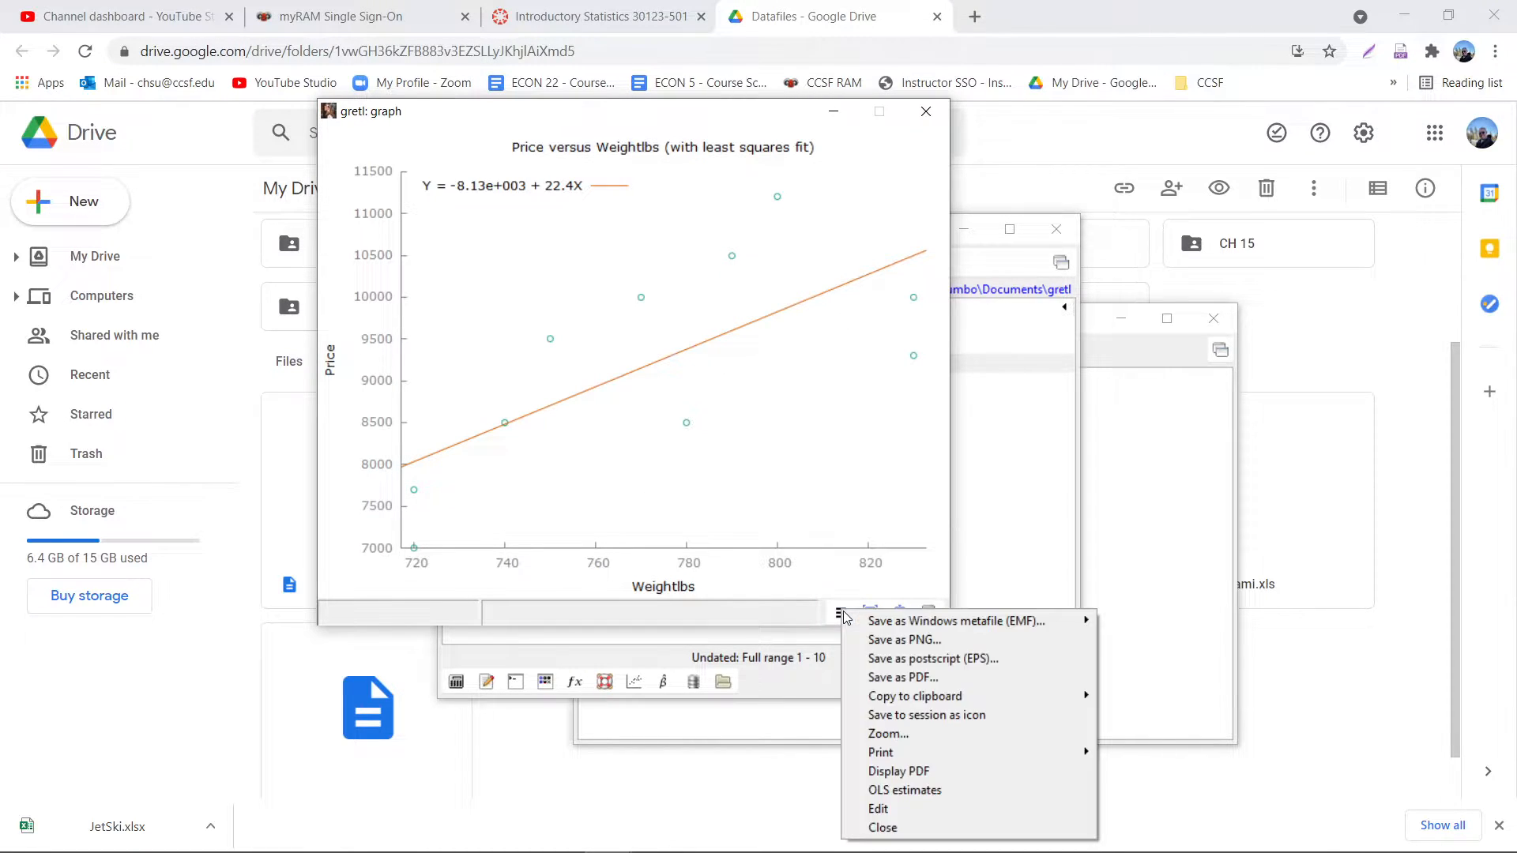
{"action": "left_click", "coordinate": [899, 809]}
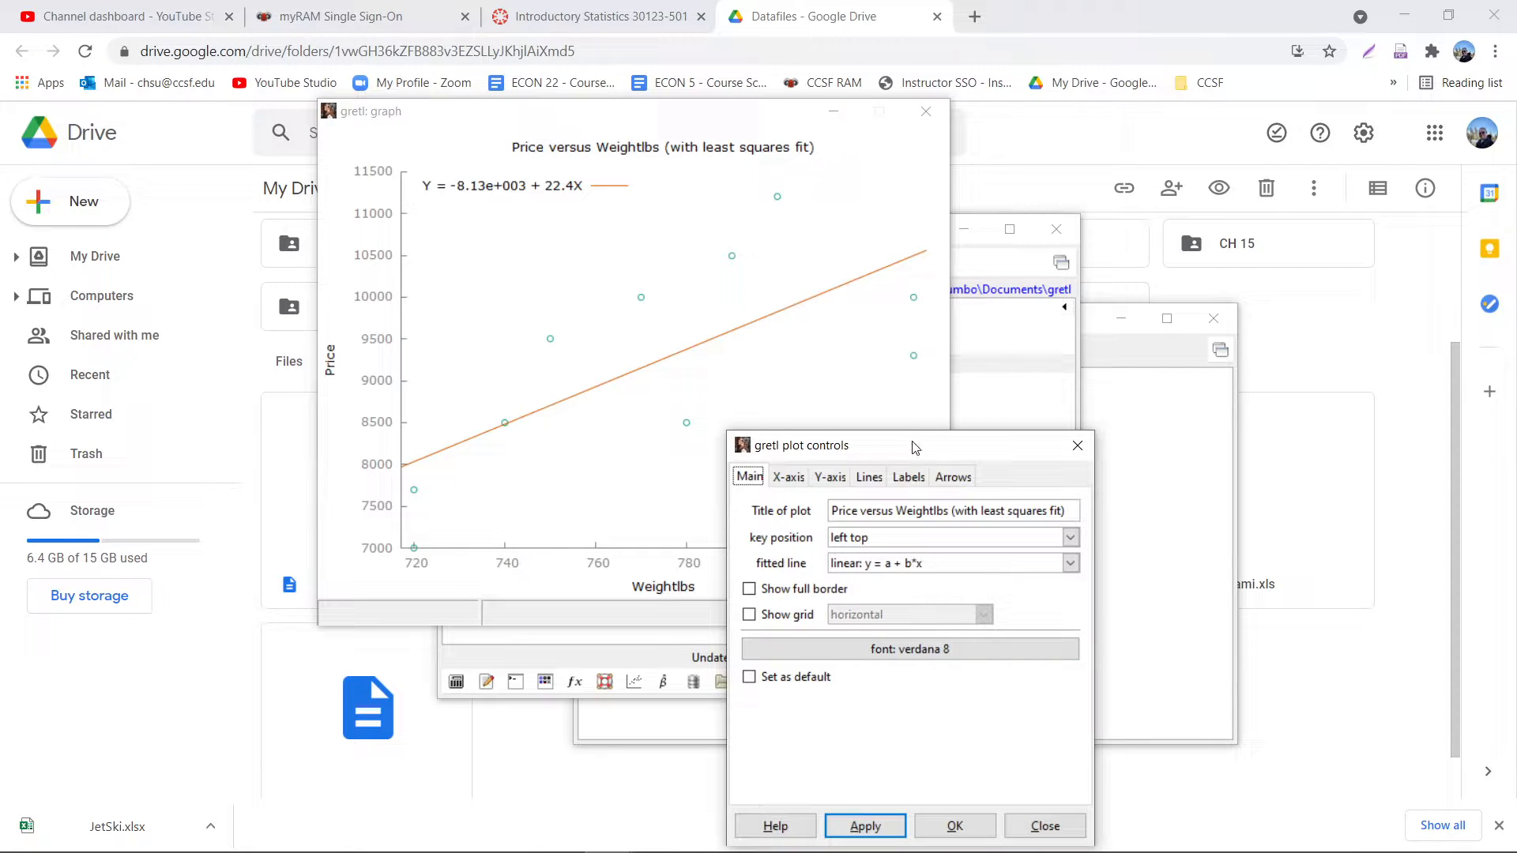
{"action": "left_click_drag", "start_coordinate": [912, 446], "coordinate": [833, 190]}
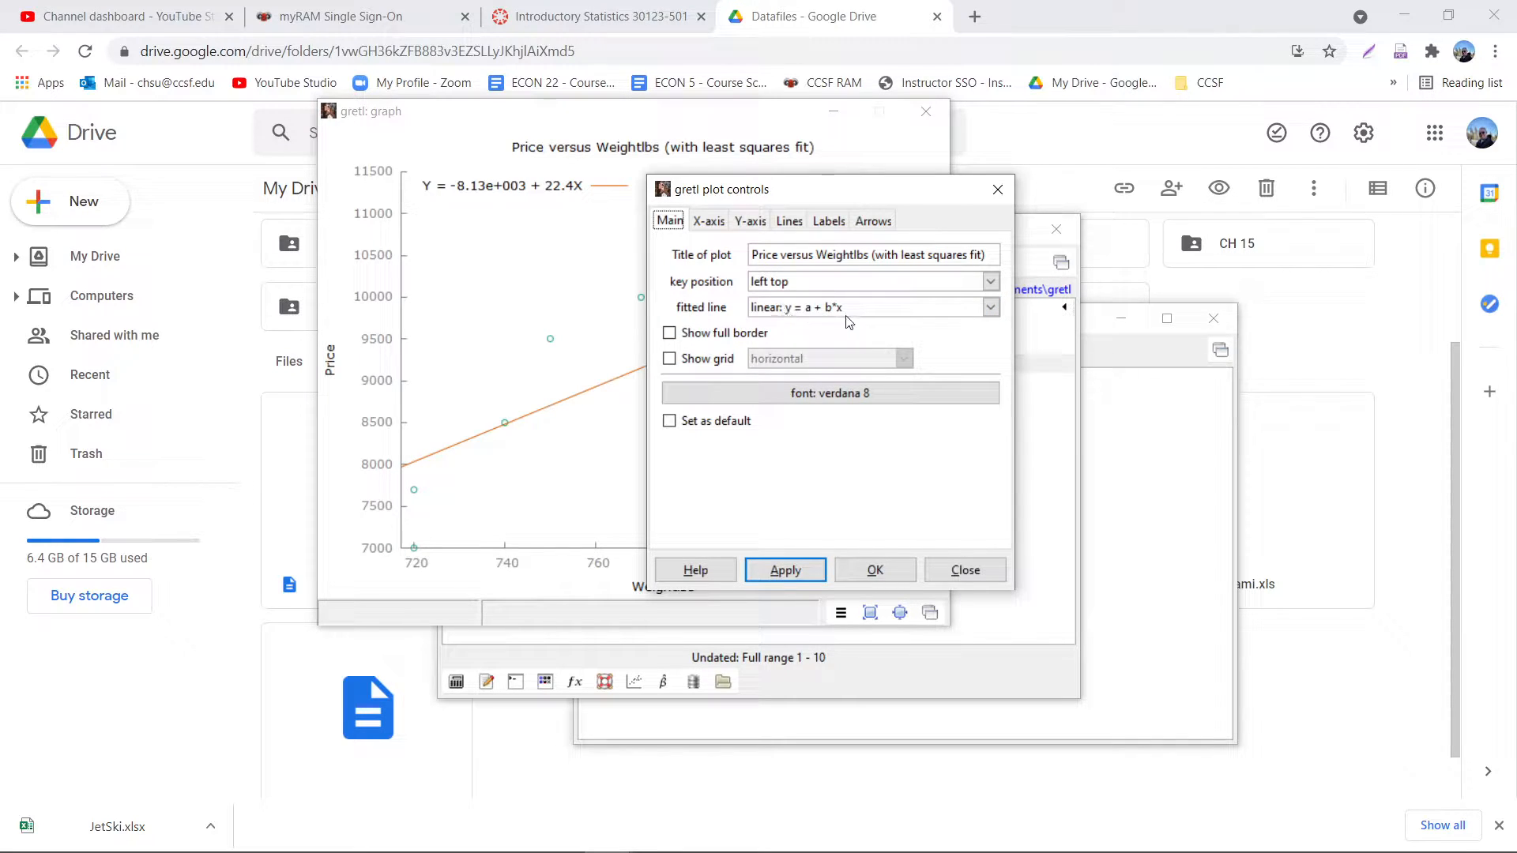
{"action": "left_click", "coordinate": [989, 307]}
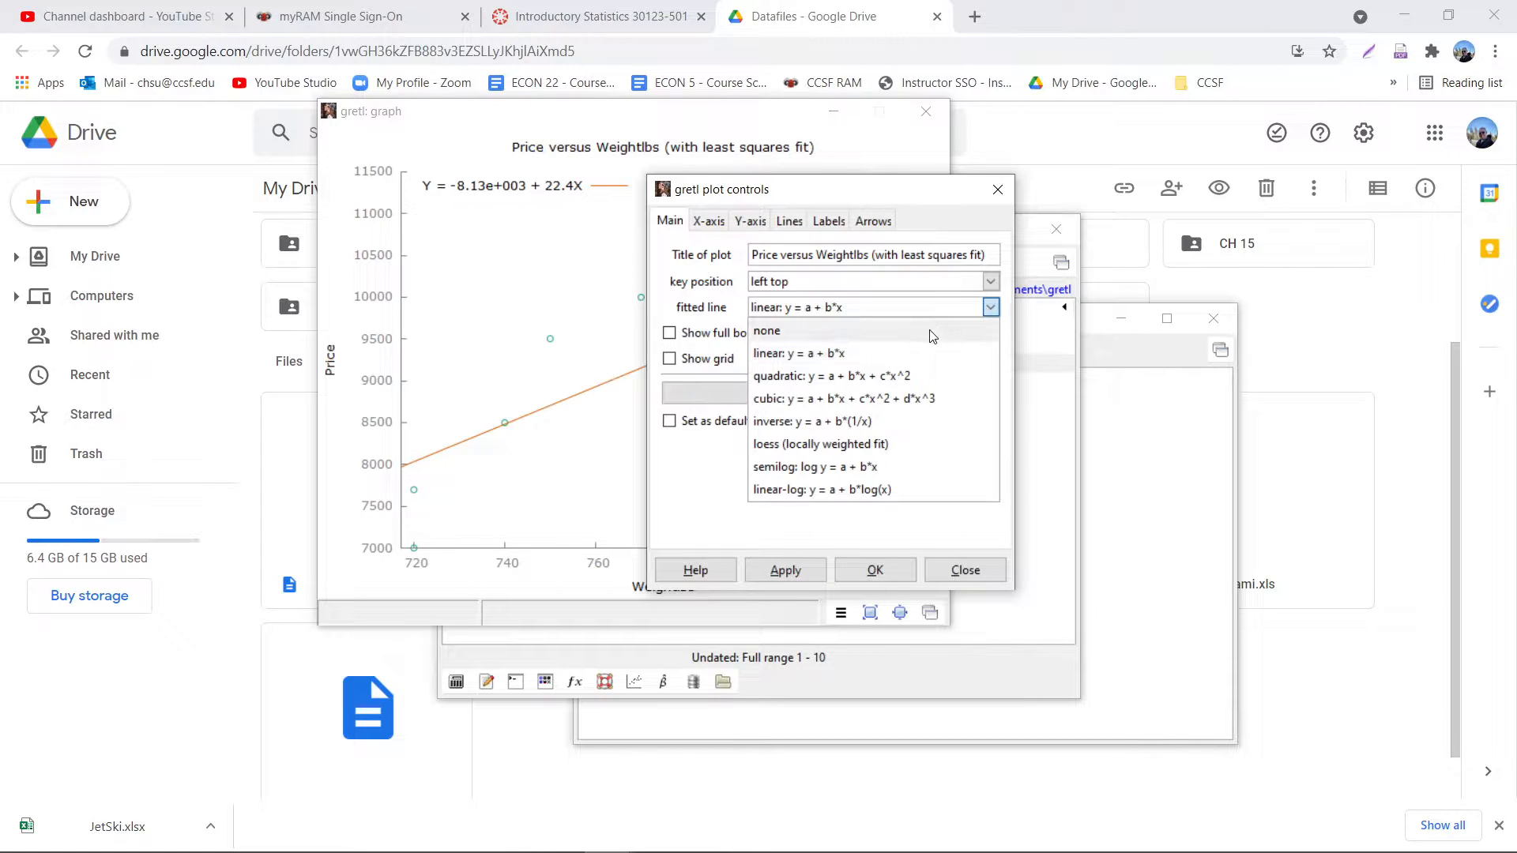
{"action": "left_click", "coordinate": [931, 334]}
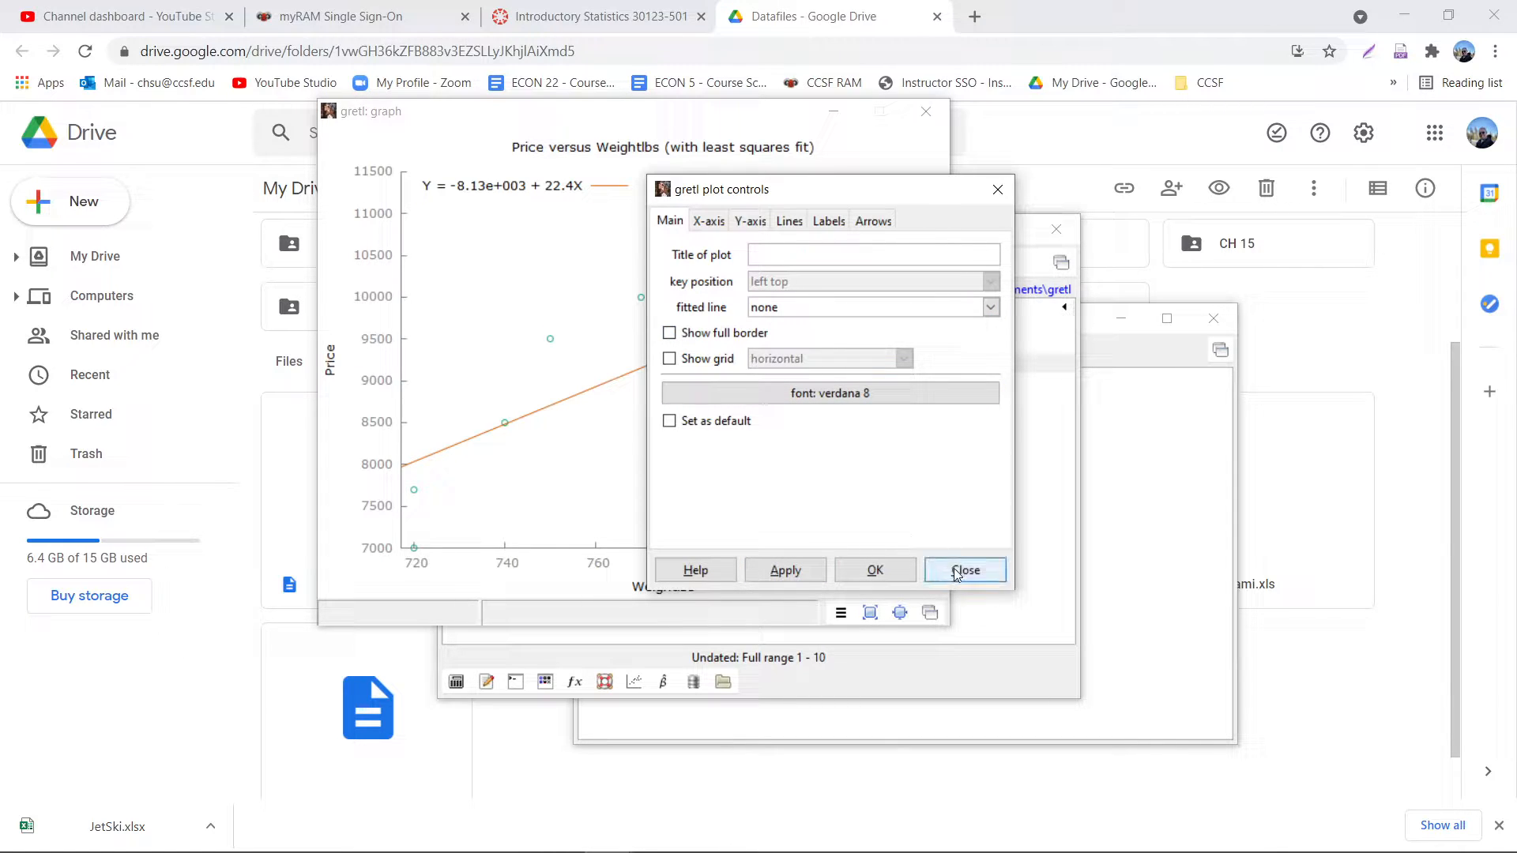
{"action": "left_click", "coordinate": [871, 571]}
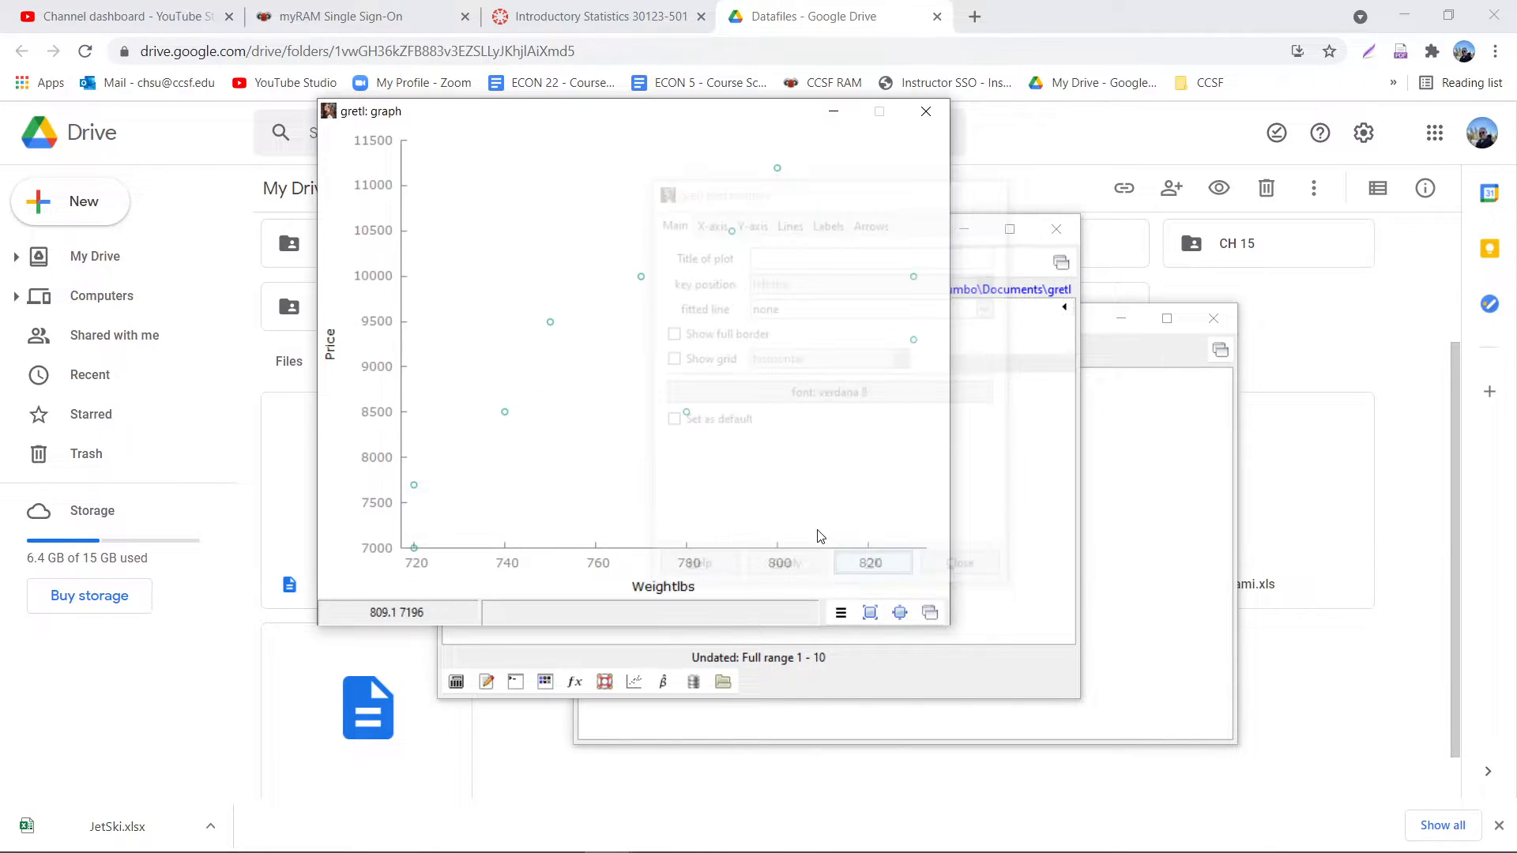
- Try the bigger and smaller display sizes of the scatterplot, and leave it at the bigger size
{"action": "left_click", "coordinate": [870, 613]}
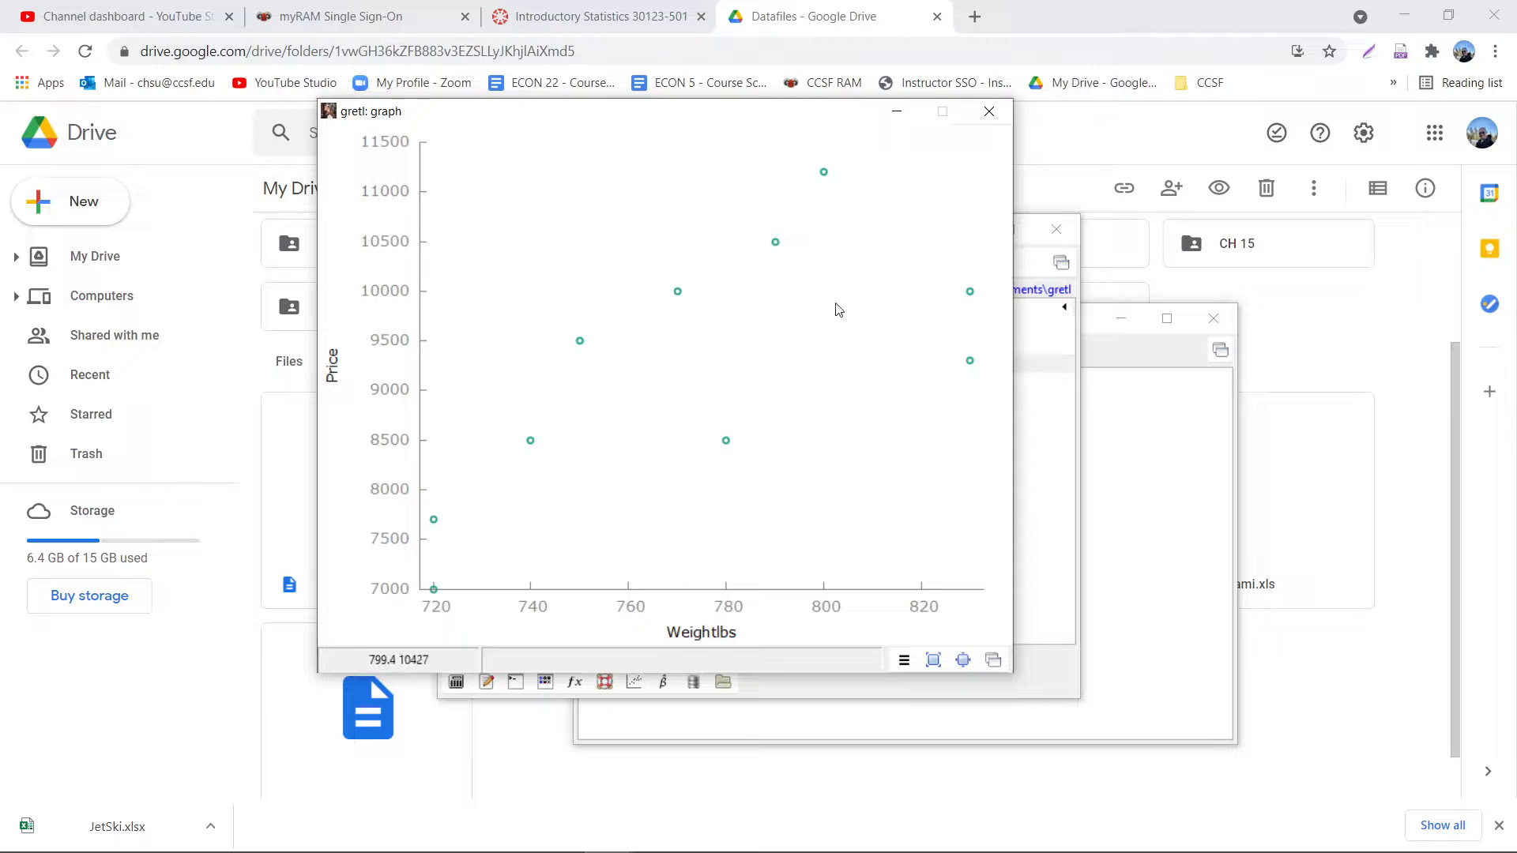
{"action": "left_click", "coordinate": [962, 663]}
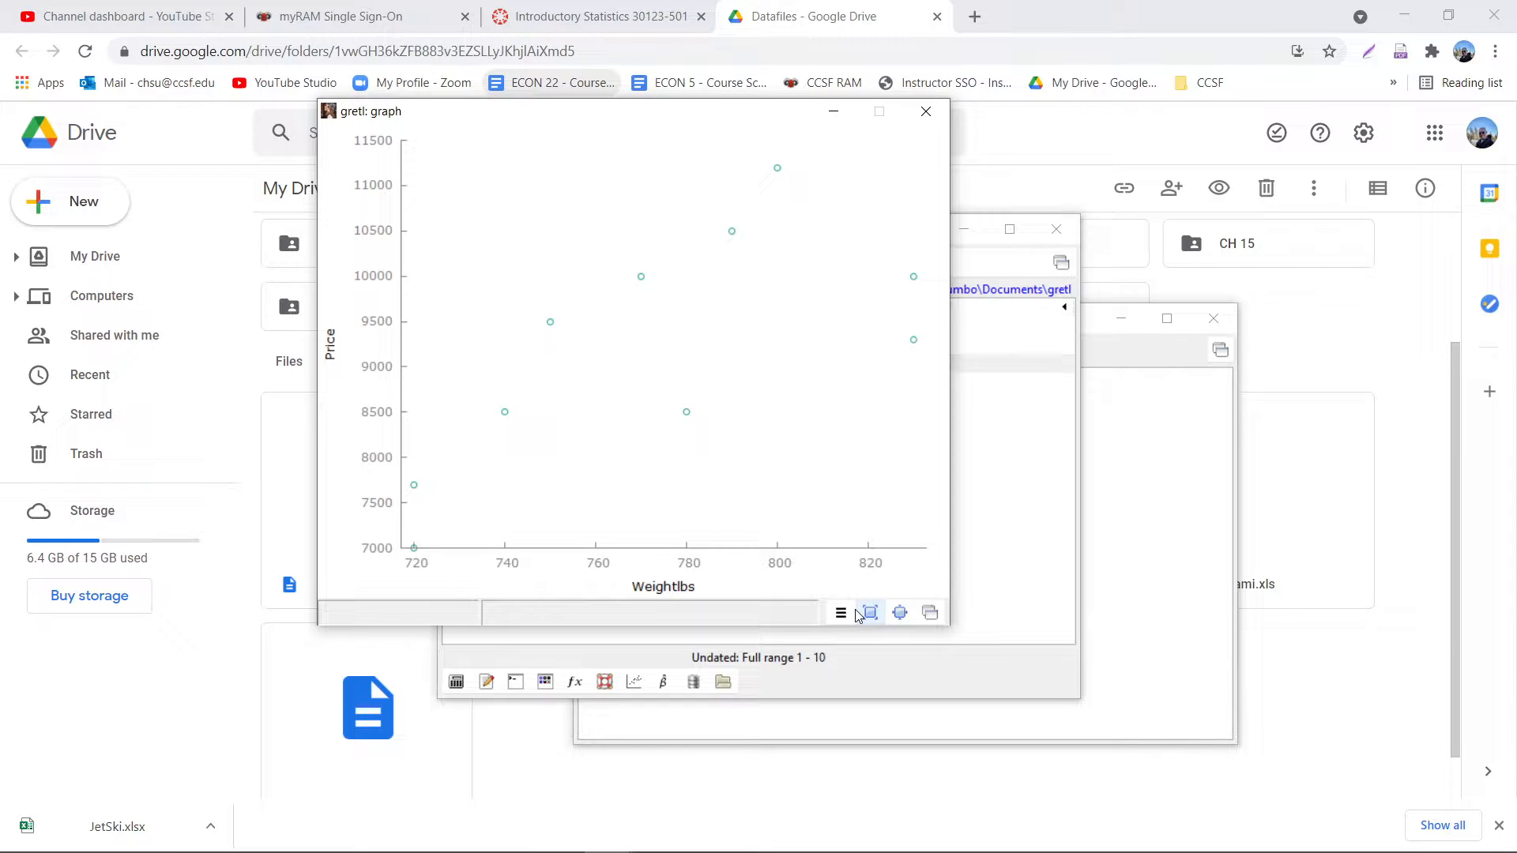
{"action": "left_click", "coordinate": [900, 613]}
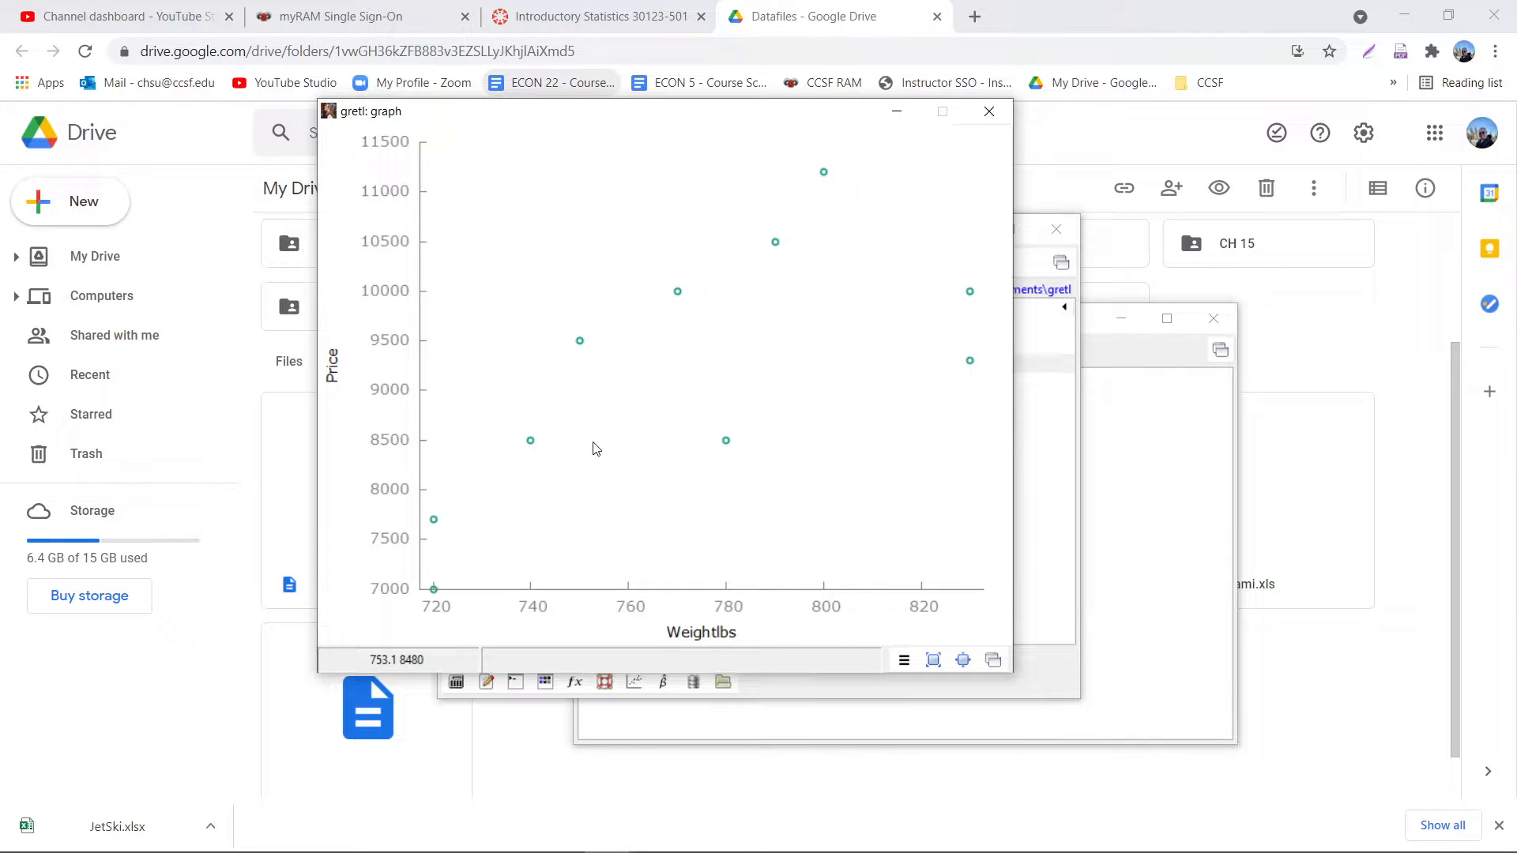
- Look over the scatterplot's save, copy and print options without choosing any, and close the graph
{"action": "right_click", "coordinate": [596, 314]}
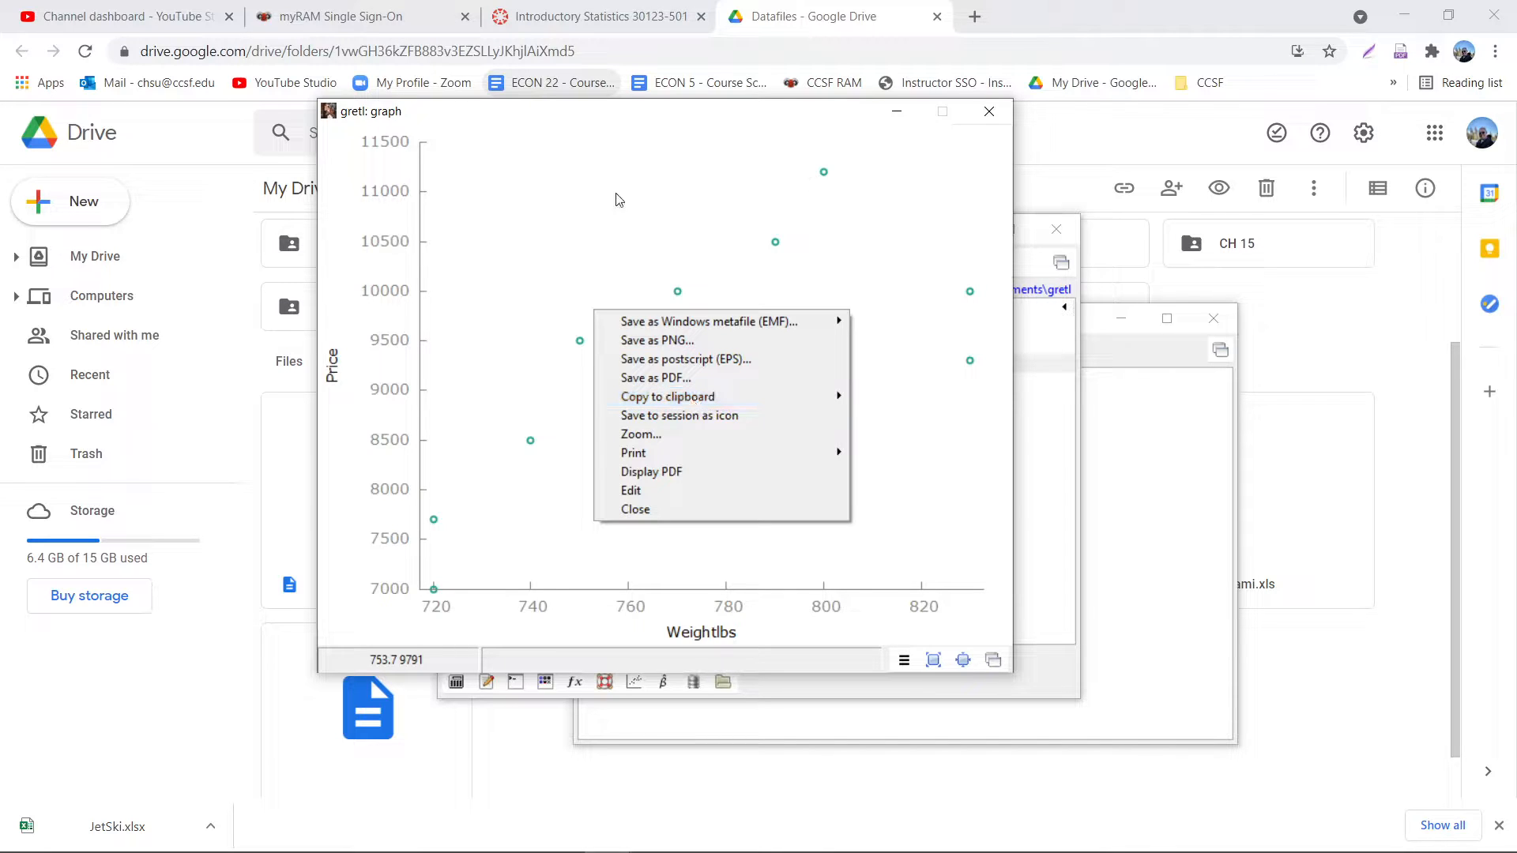
{"action": "left_click", "coordinate": [621, 261]}
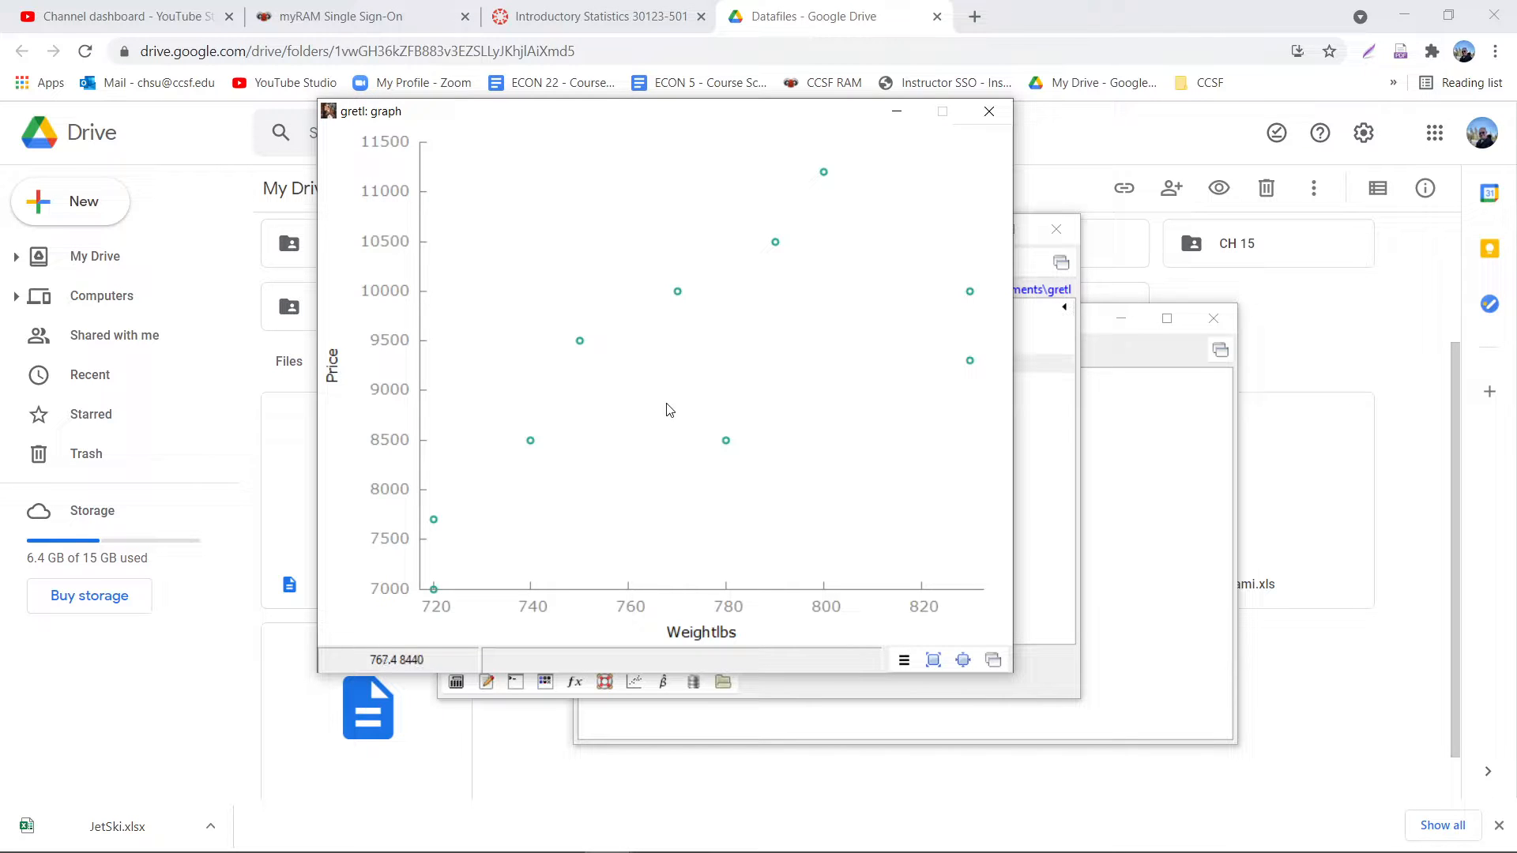
{"action": "left_click", "coordinate": [988, 111]}
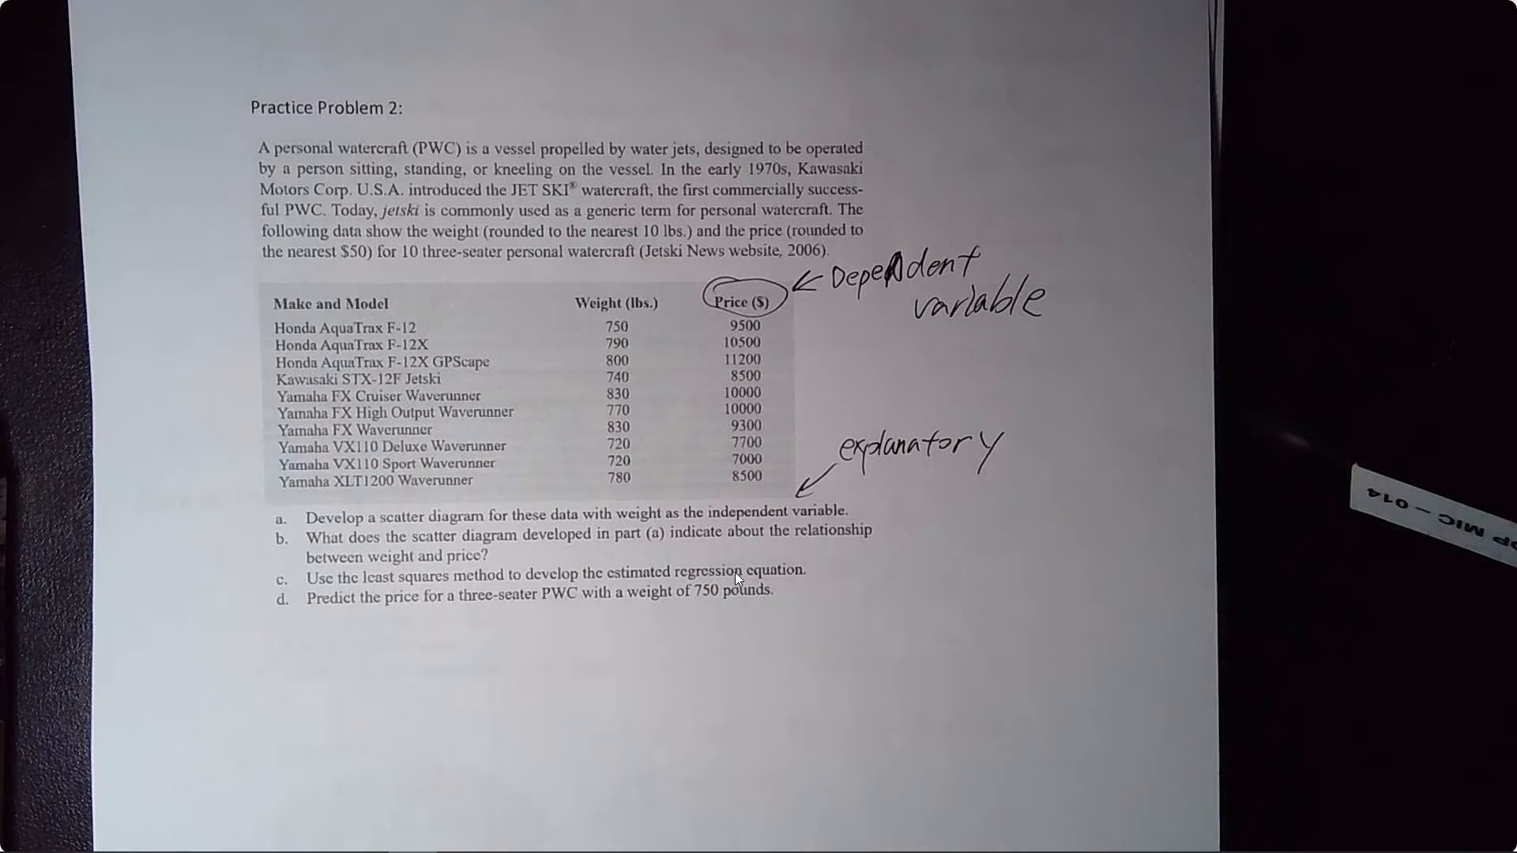
- Return to gretl and specify an Ordinary Least Squares model with Weightlbs as regressor and Price as the default dependent variable
{"action": "left_click", "coordinate": [589, 849]}
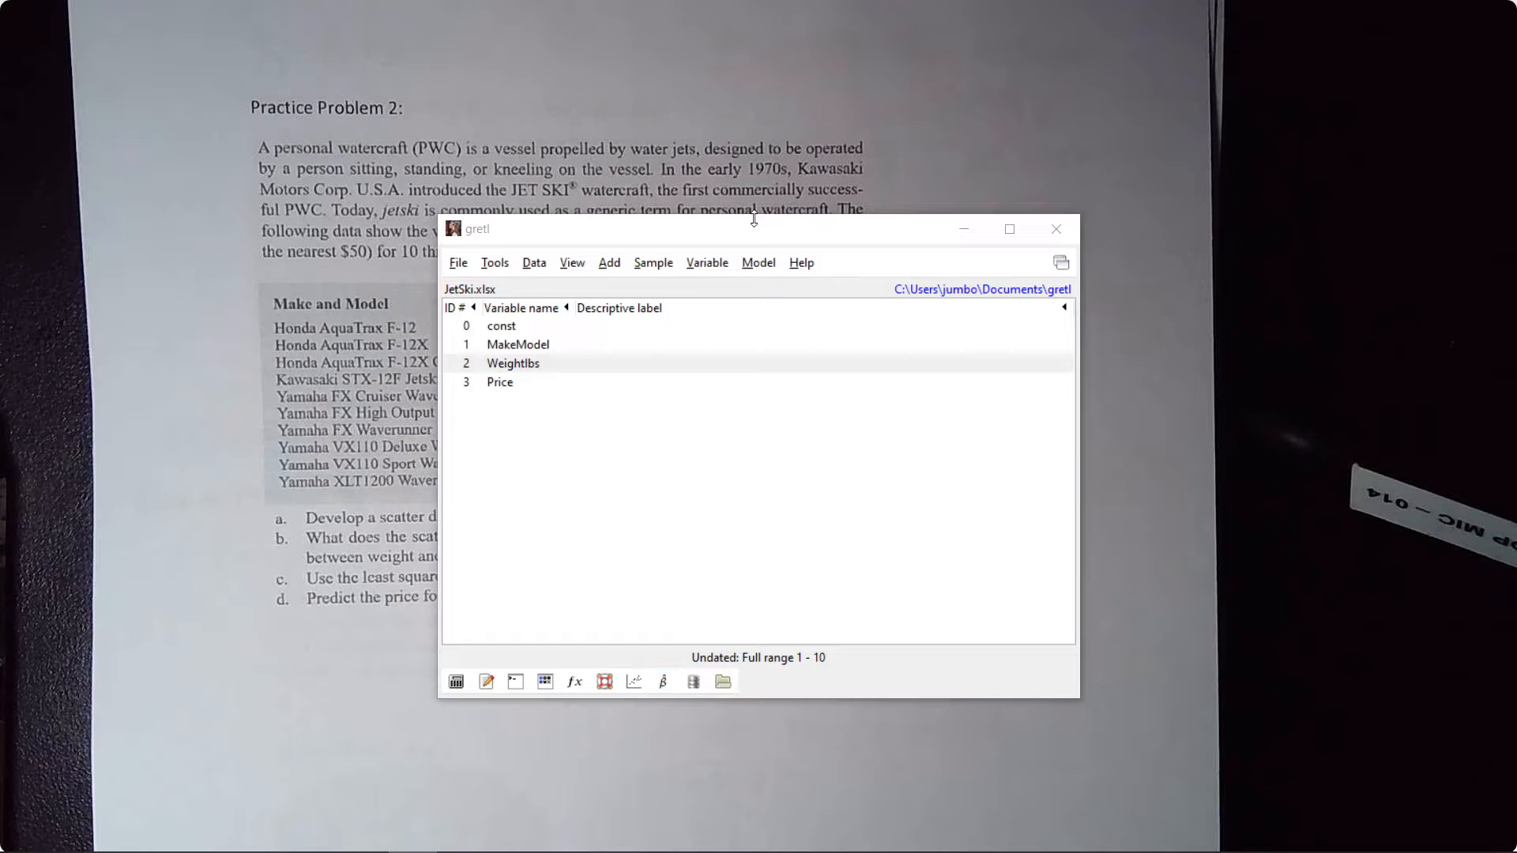
{"action": "left_click", "coordinate": [754, 264]}
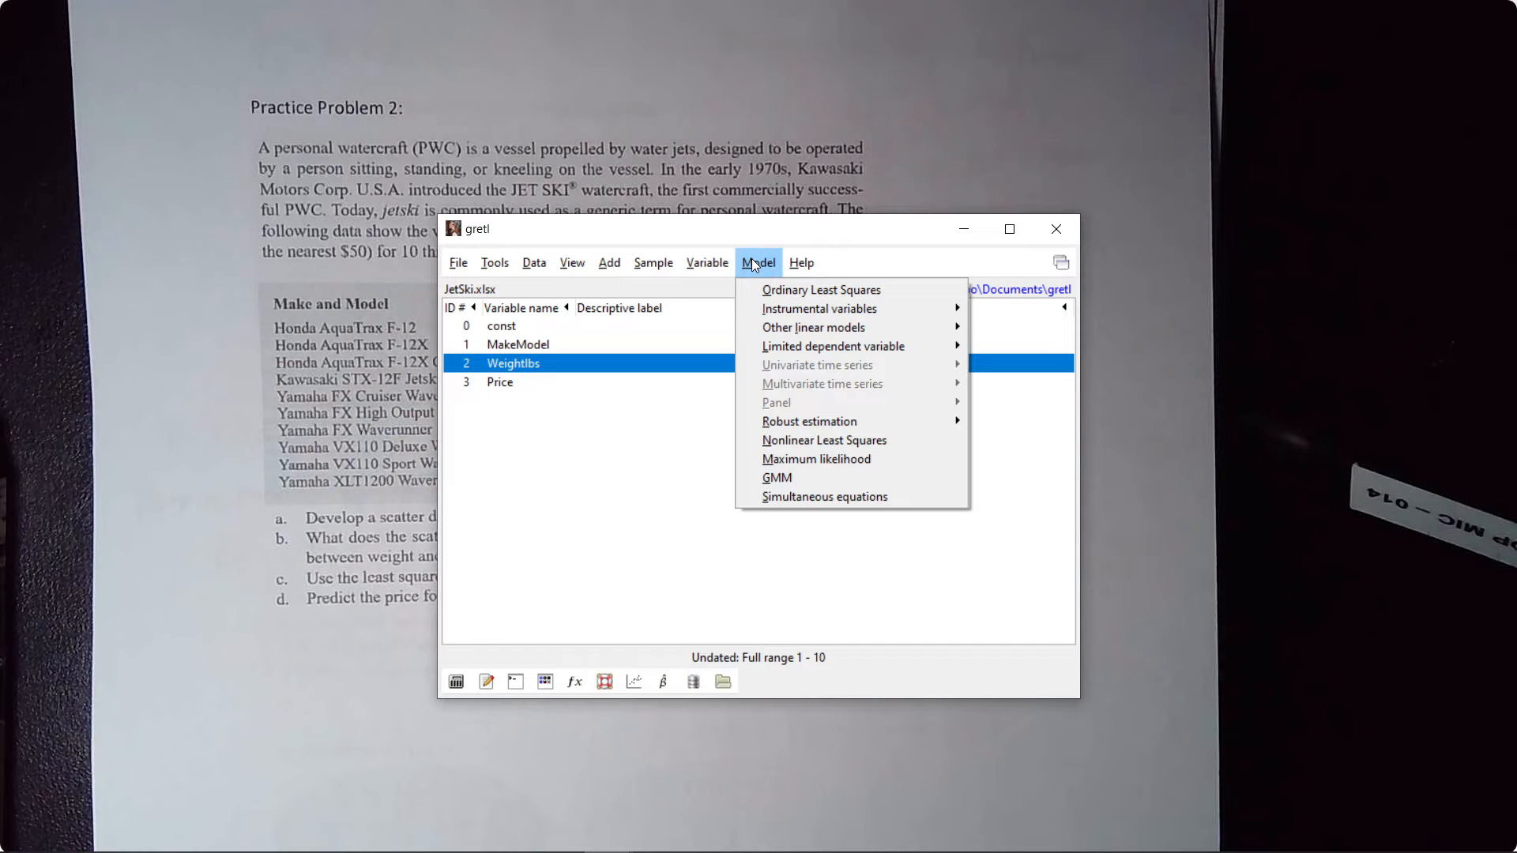
{"action": "left_click", "coordinate": [825, 294]}
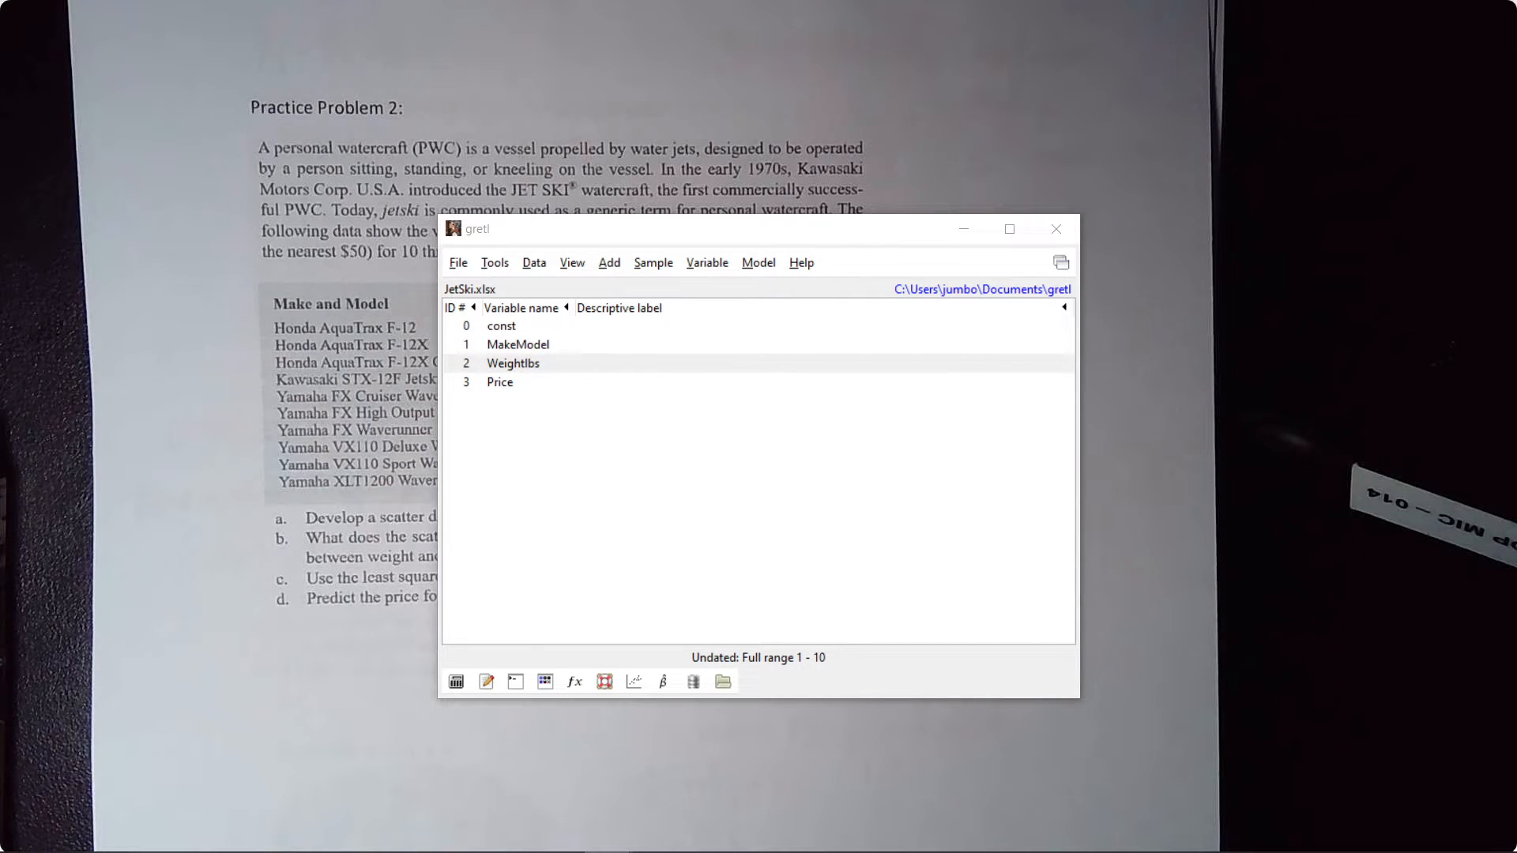
{"action": "left_click_drag", "start_coordinate": [746, 109], "coordinate": [867, 119]}
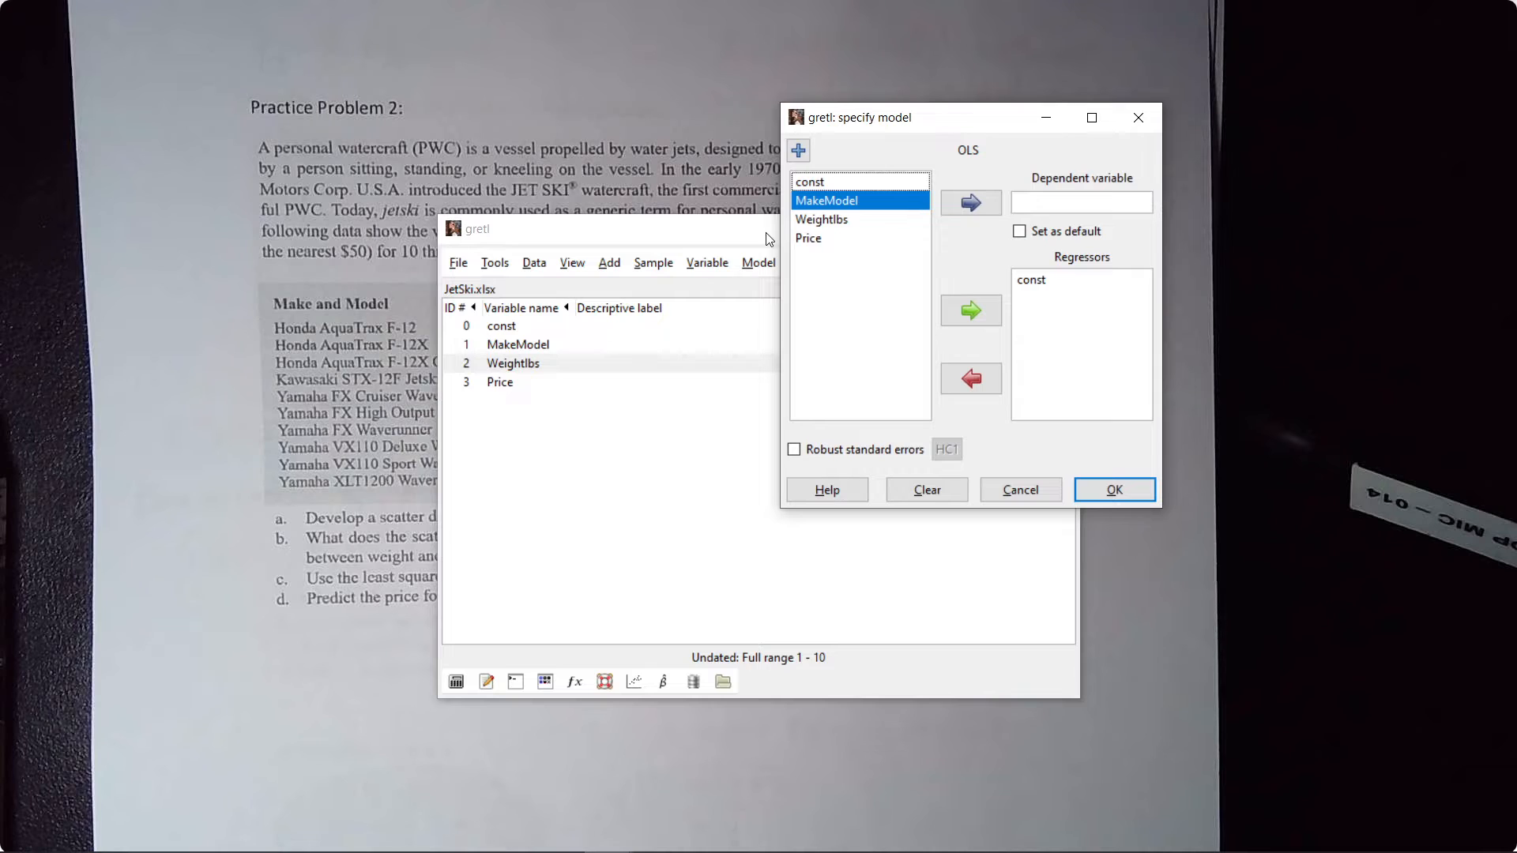
{"action": "left_click", "coordinate": [833, 227]}
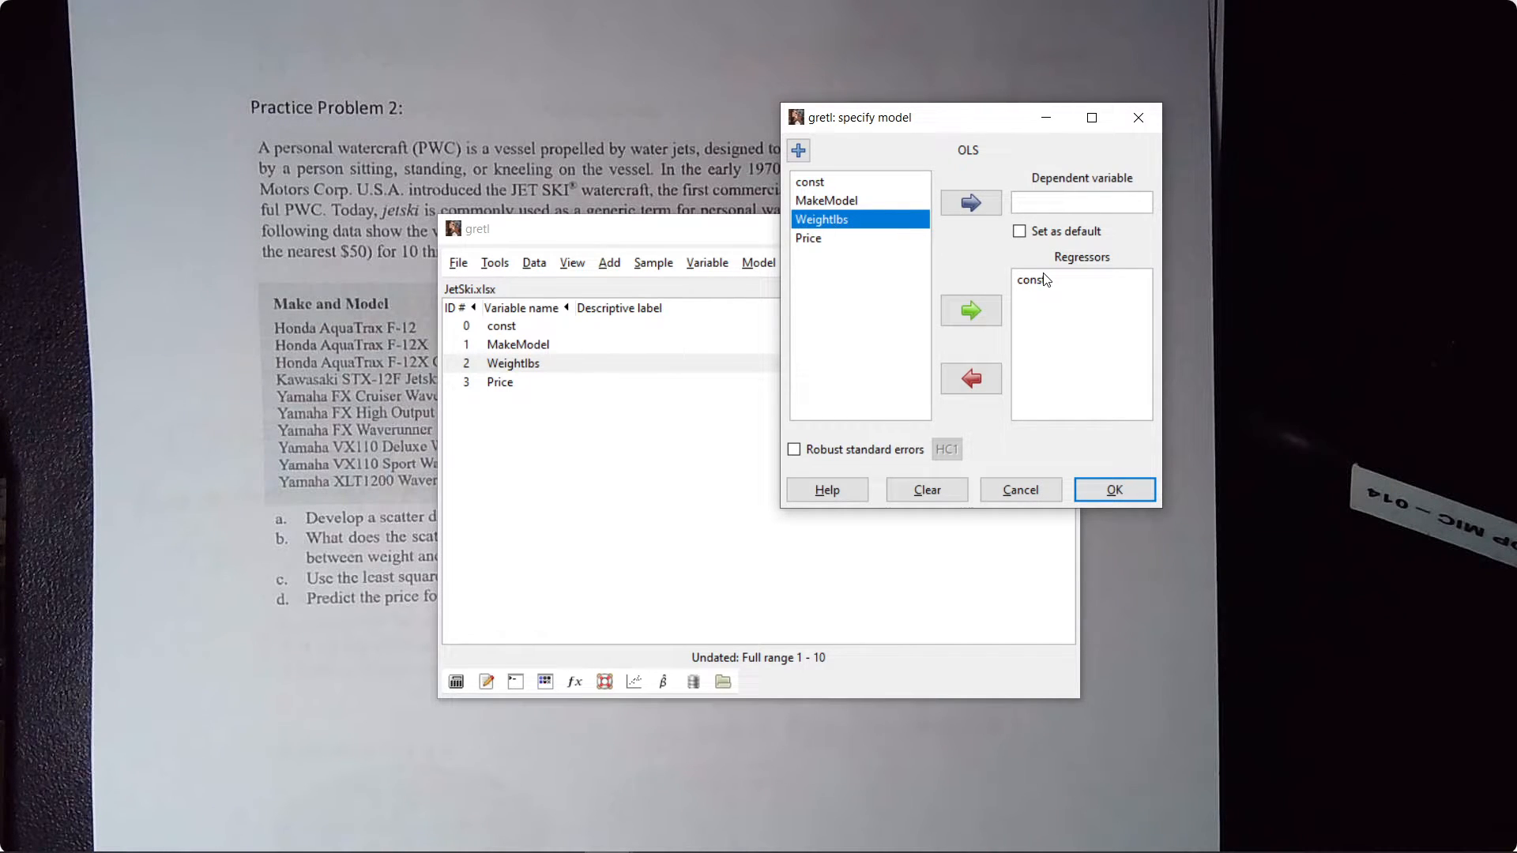
{"action": "left_click", "coordinate": [971, 311]}
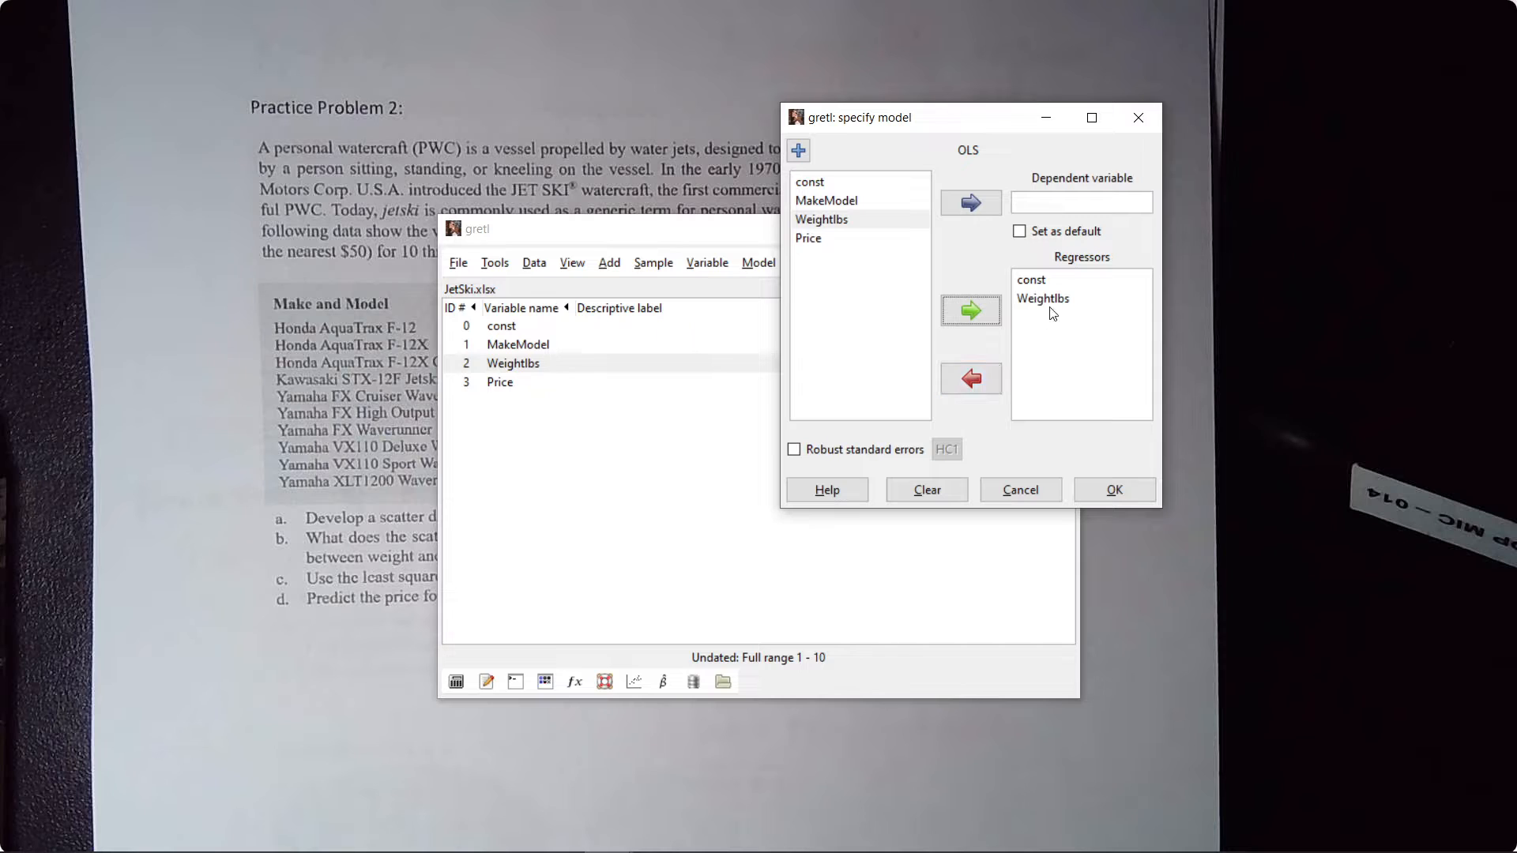
{"action": "left_click", "coordinate": [822, 238]}
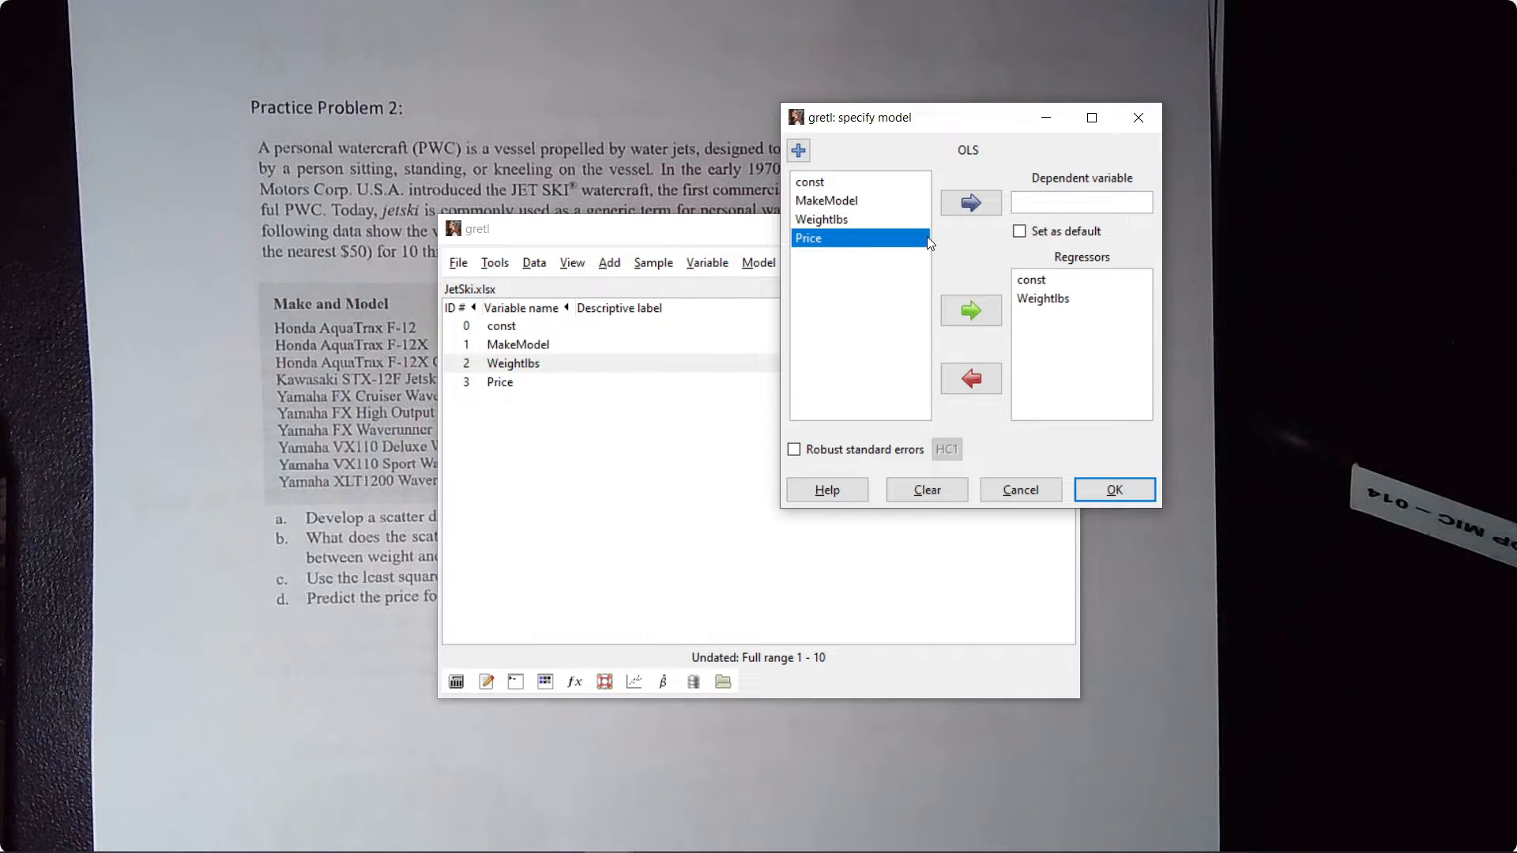
{"action": "left_click", "coordinate": [971, 203]}
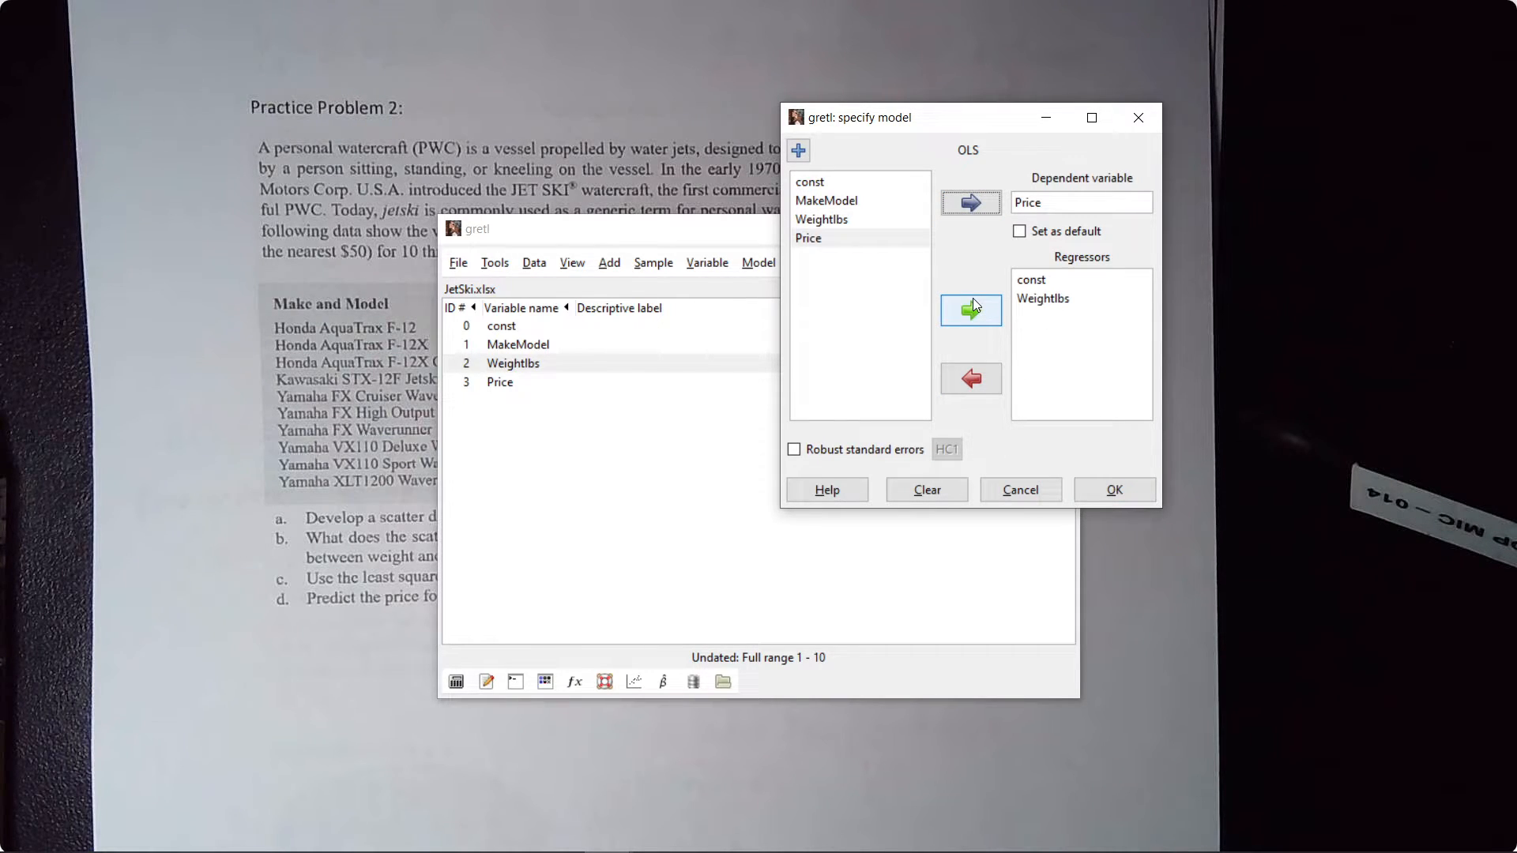
{"action": "left_click", "coordinate": [1020, 233]}
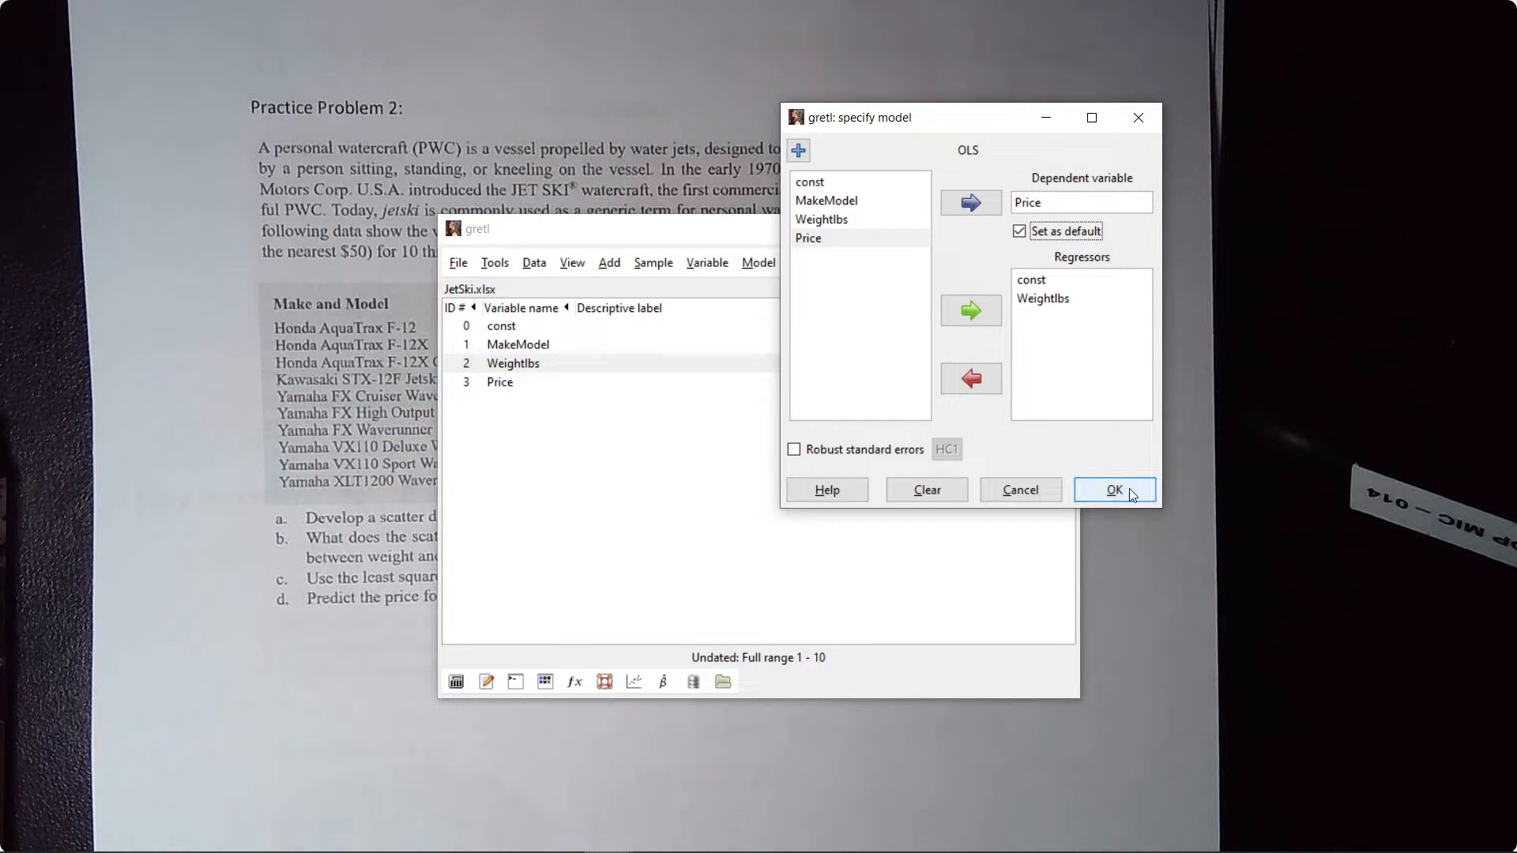
- Remove const from the OLS model's regressors and add it back
{"action": "left_click", "coordinate": [1037, 285]}
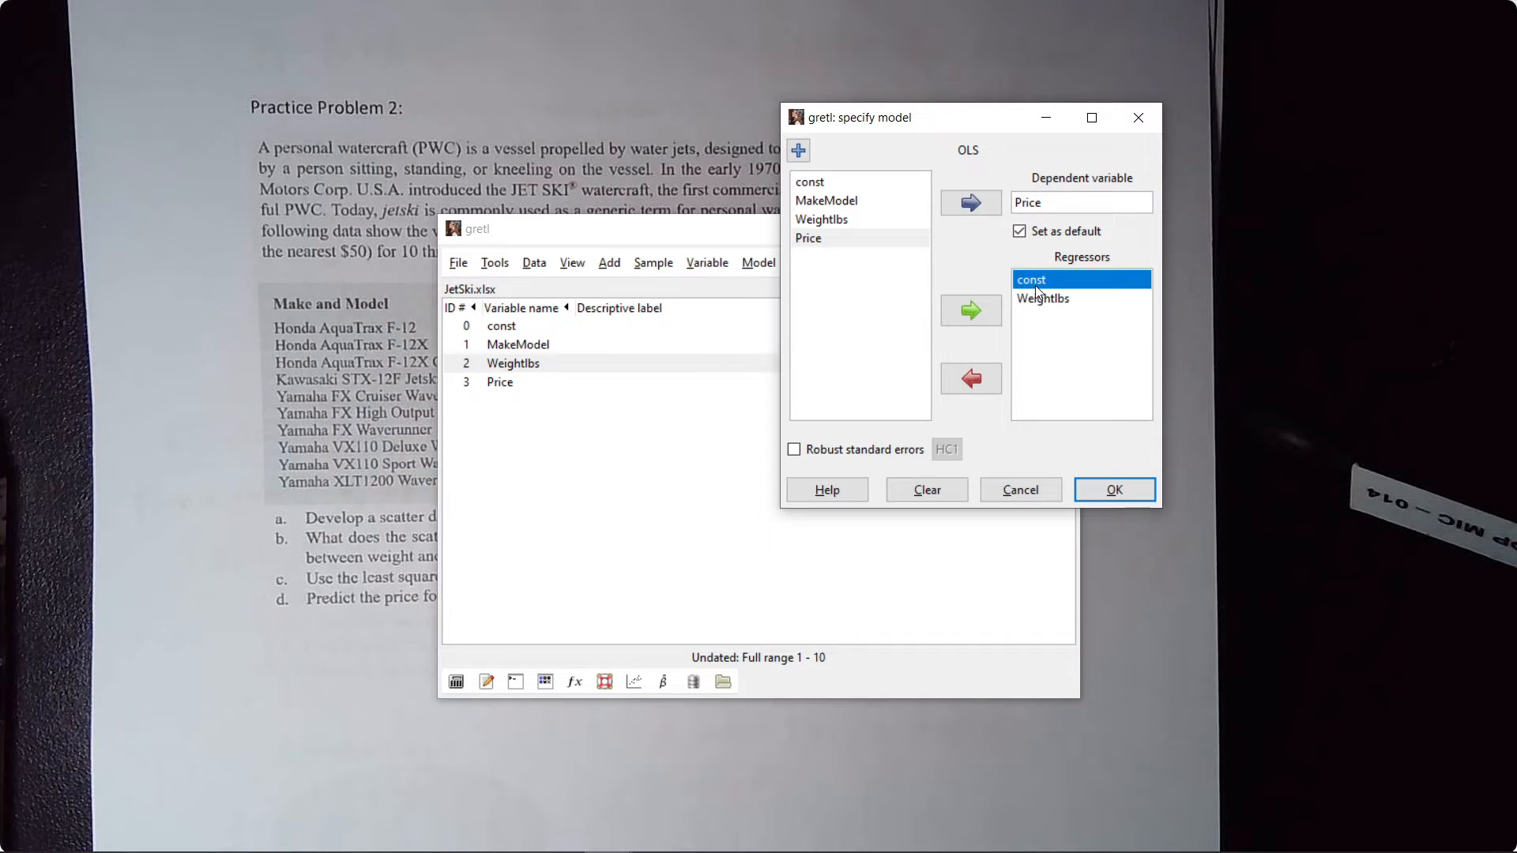
{"action": "left_click", "coordinate": [1044, 299]}
{"action": "left_click", "coordinate": [1044, 281]}
{"action": "left_click", "coordinate": [976, 380]}
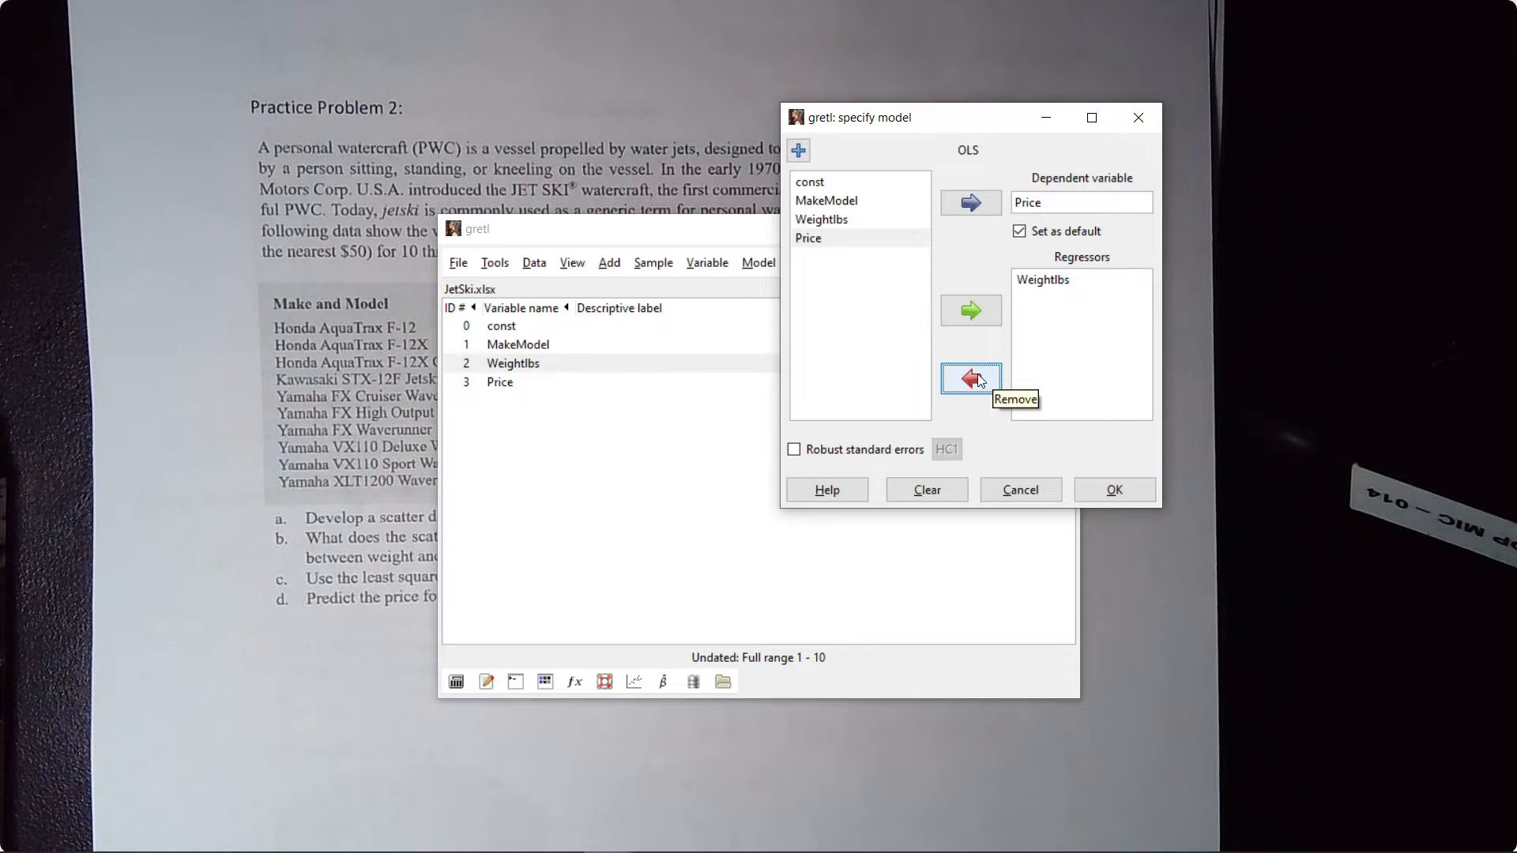
{"action": "left_click", "coordinate": [860, 185]}
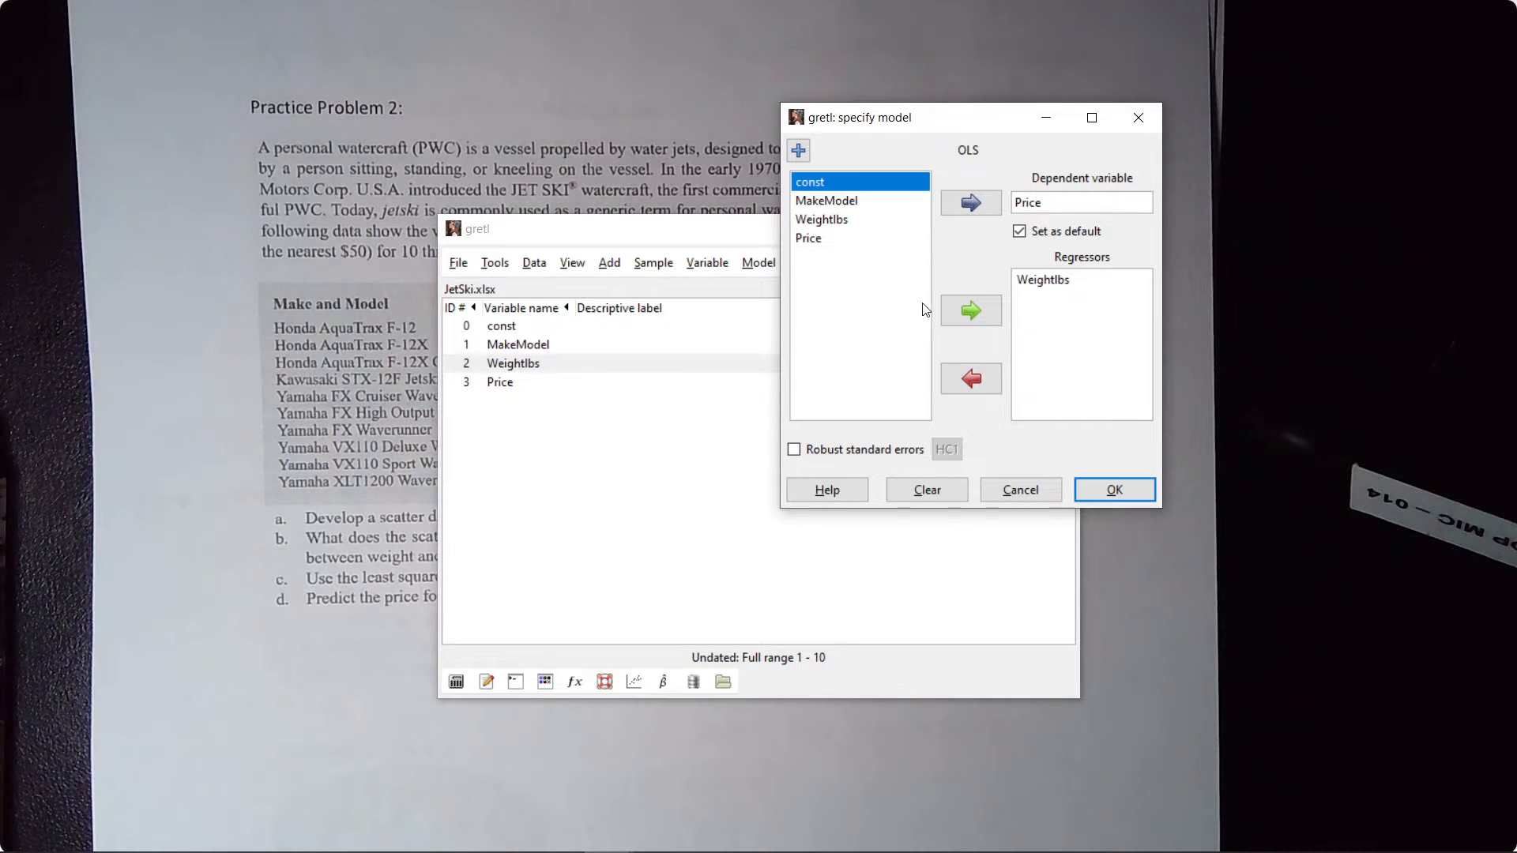
{"action": "left_click", "coordinate": [980, 309]}
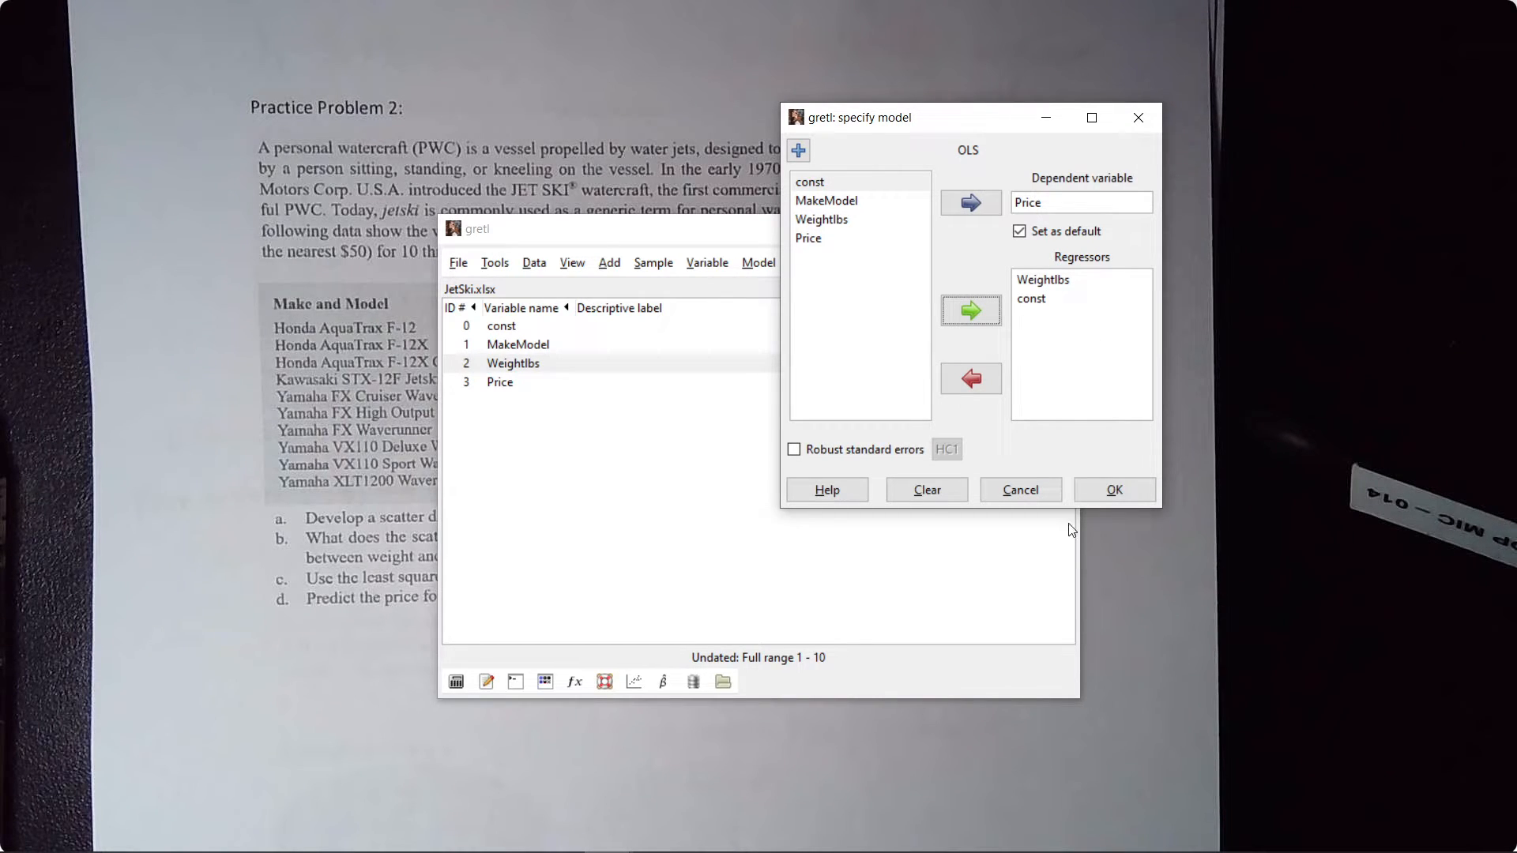
- Estimate the OLS model and move its output window higher, clear of the variable list's lower part
{"action": "left_click", "coordinate": [1116, 489]}
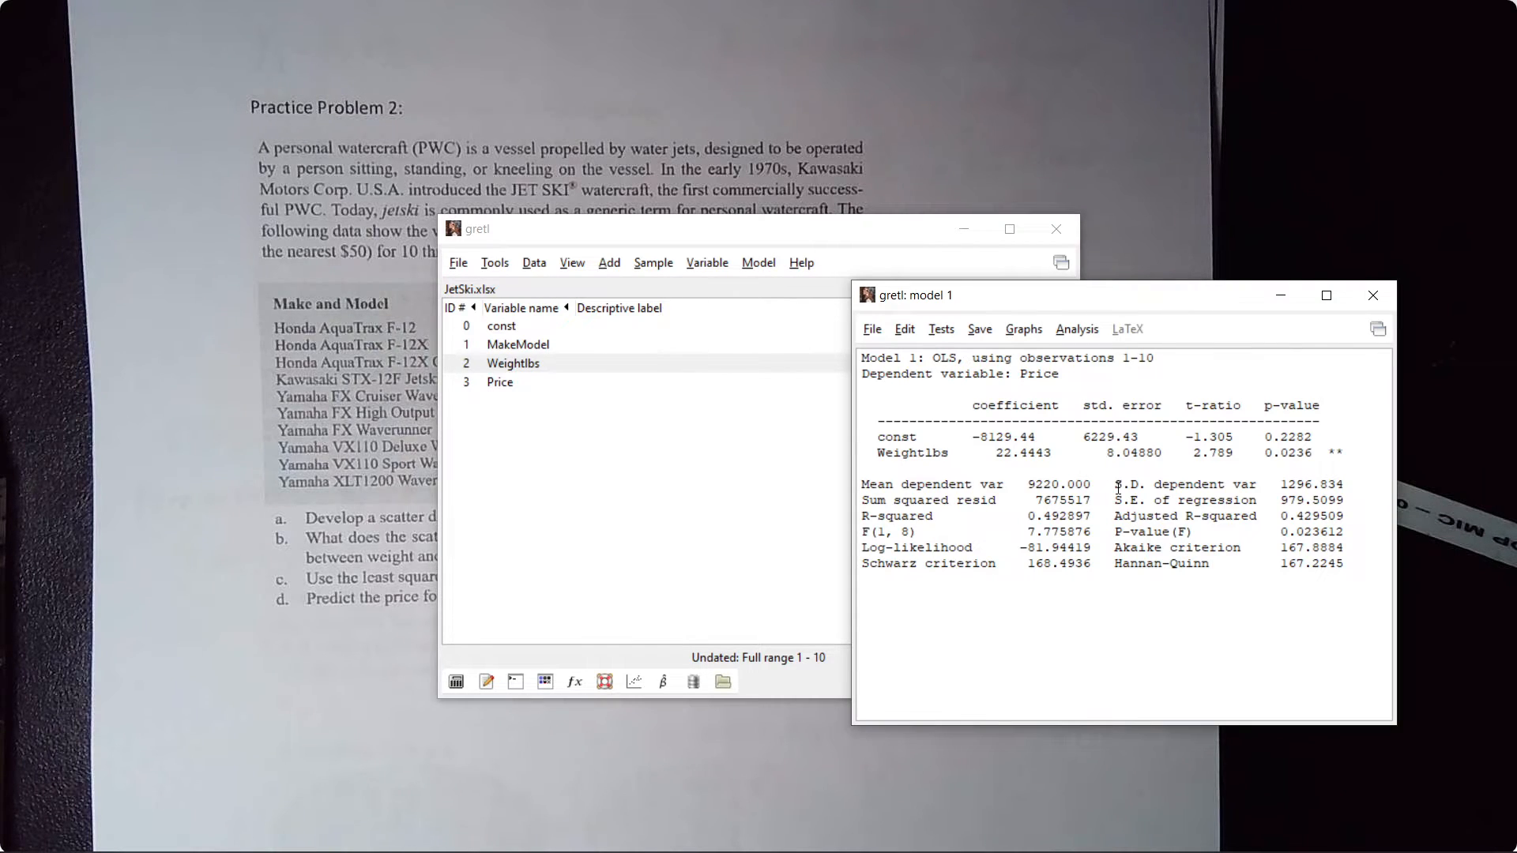
{"action": "left_click_drag", "start_coordinate": [1099, 301], "coordinate": [993, 122]}
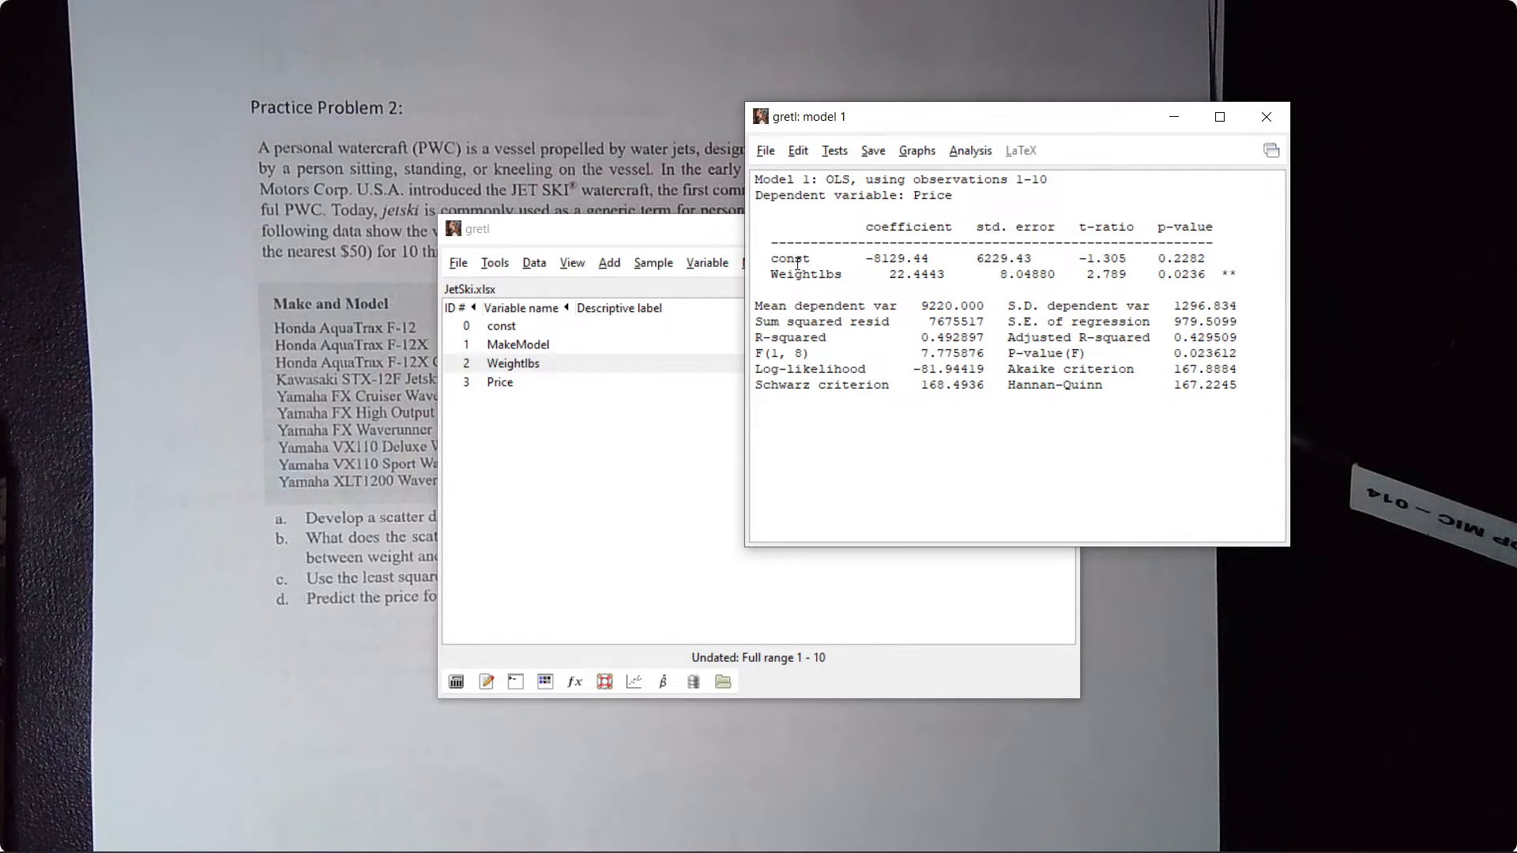
- Examine the const and Weightlbs coefficients in the model output, and switch to the Visualizer document view of the problem
{"action": "left_click_drag", "start_coordinate": [772, 251], "coordinate": [920, 269]}
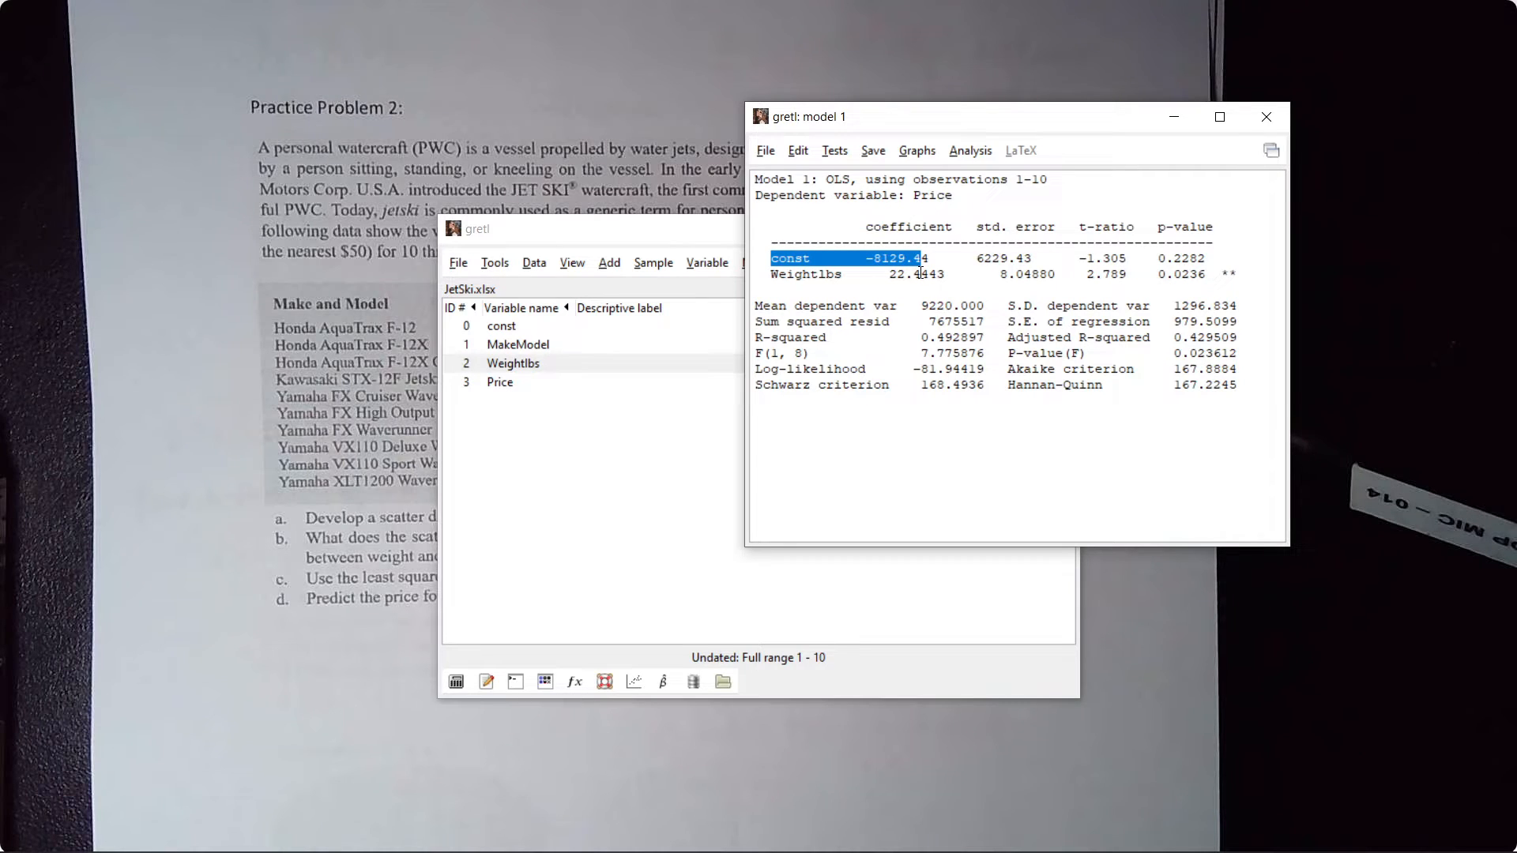
{"action": "left_click", "coordinate": [838, 247]}
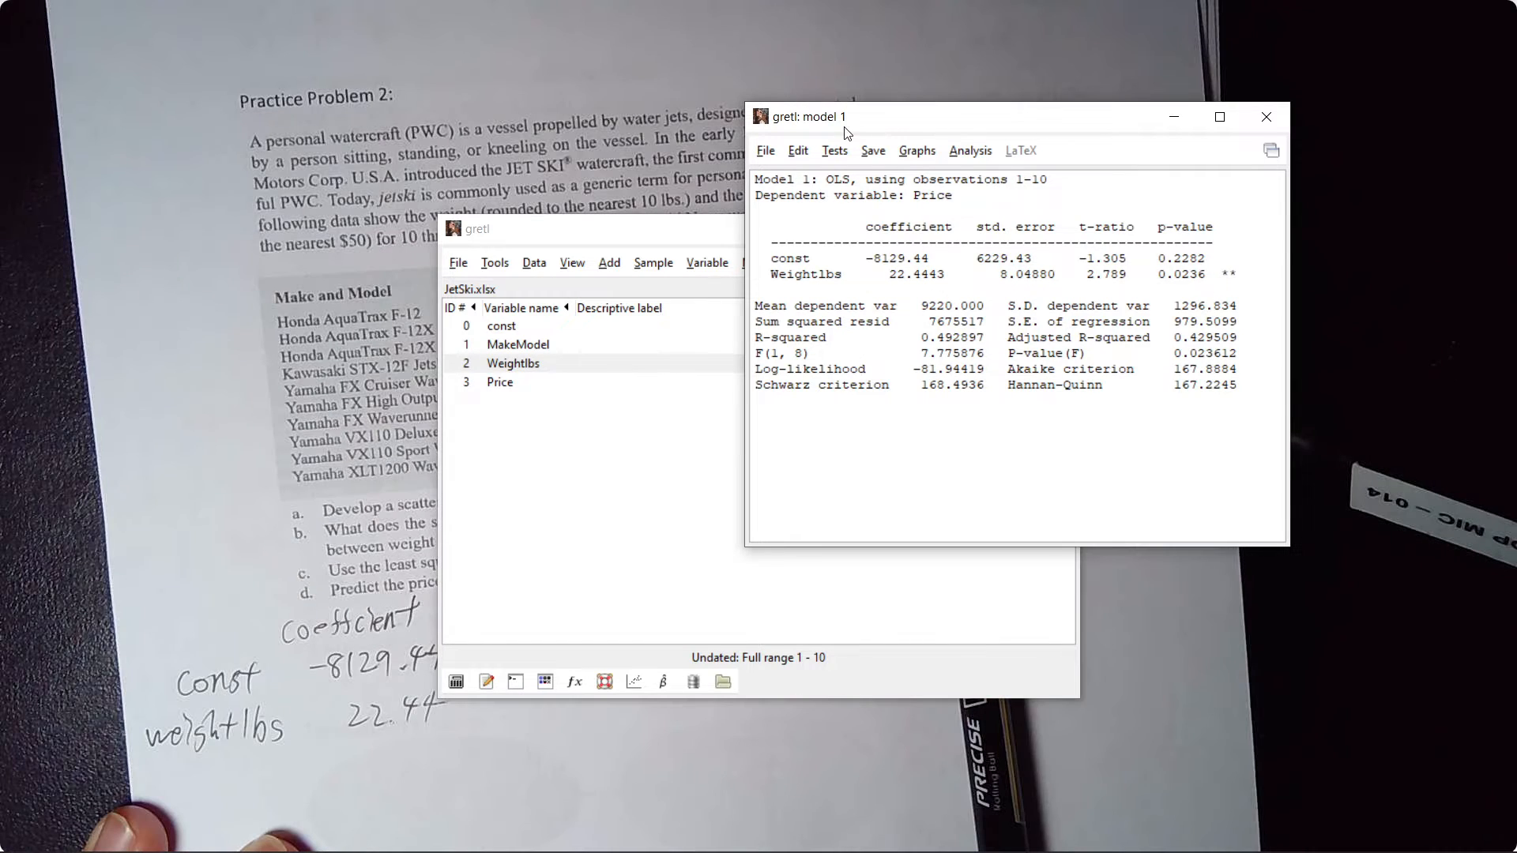
{"action": "left_click", "coordinate": [358, 410]}
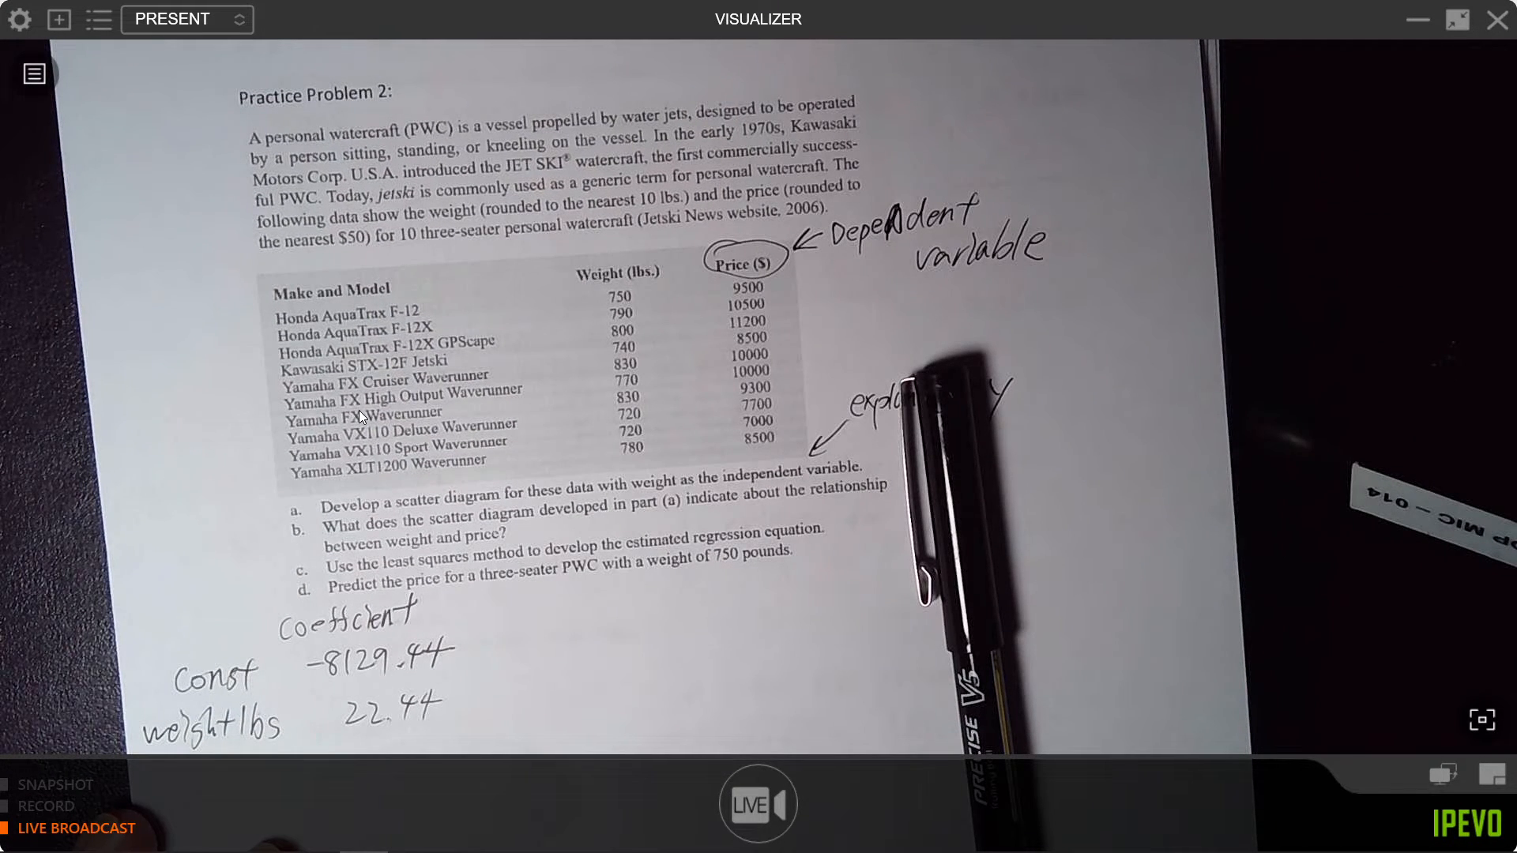